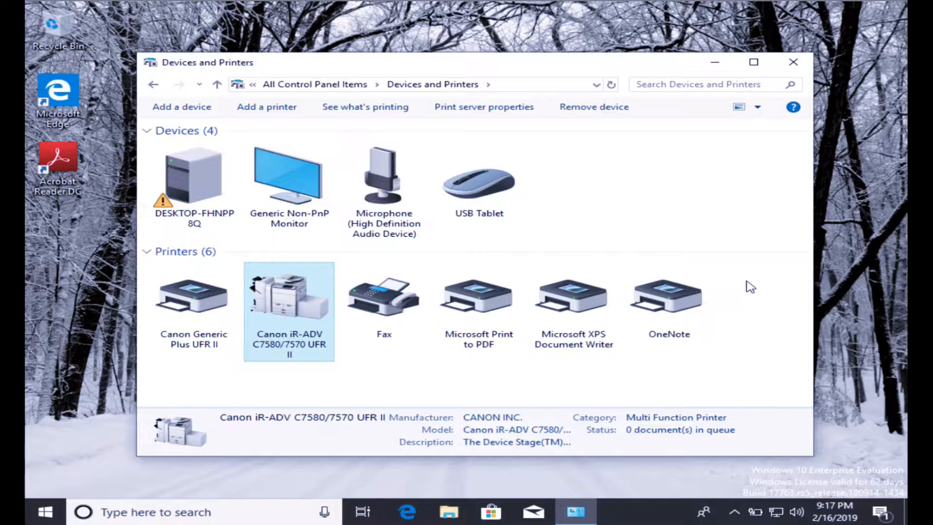
- Examine the Color Mode choices in the Canon iR-ADV C7580/7570 UFR II printing defaults, leaving them unchanged
{"action": "right_click", "coordinate": [281, 293]}
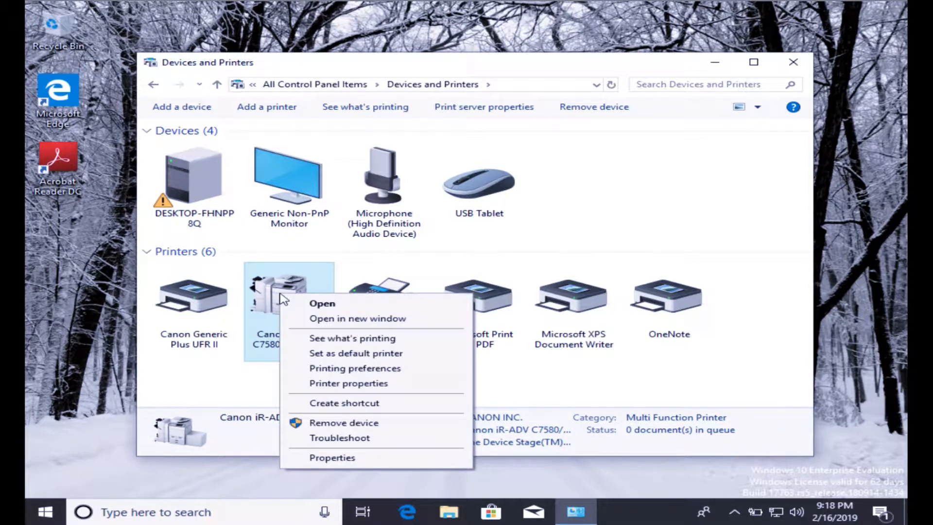
{"action": "left_click", "coordinate": [327, 383]}
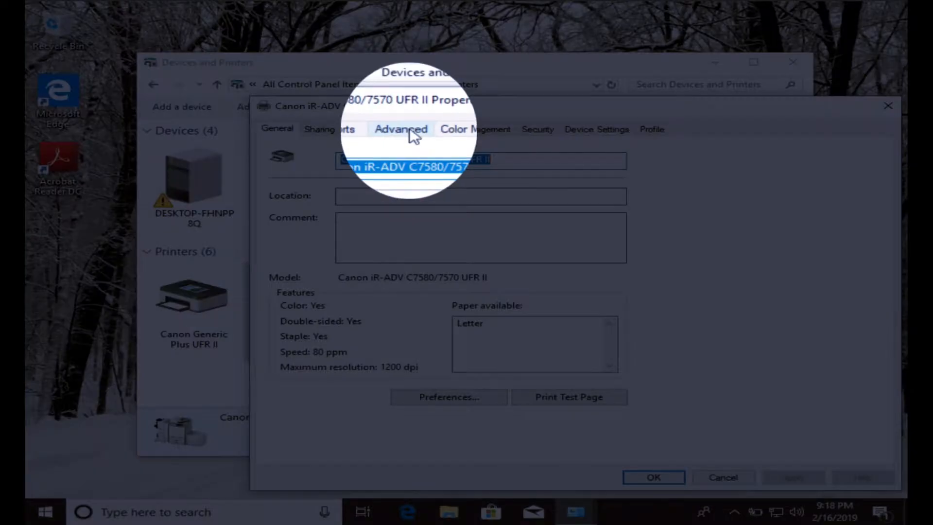
{"action": "left_click", "coordinate": [411, 134]}
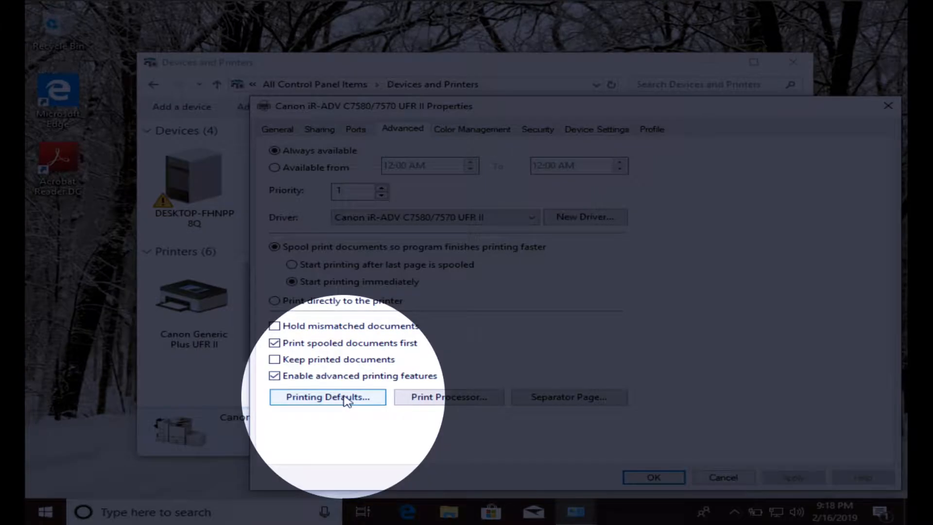
{"action": "left_click", "coordinate": [346, 400]}
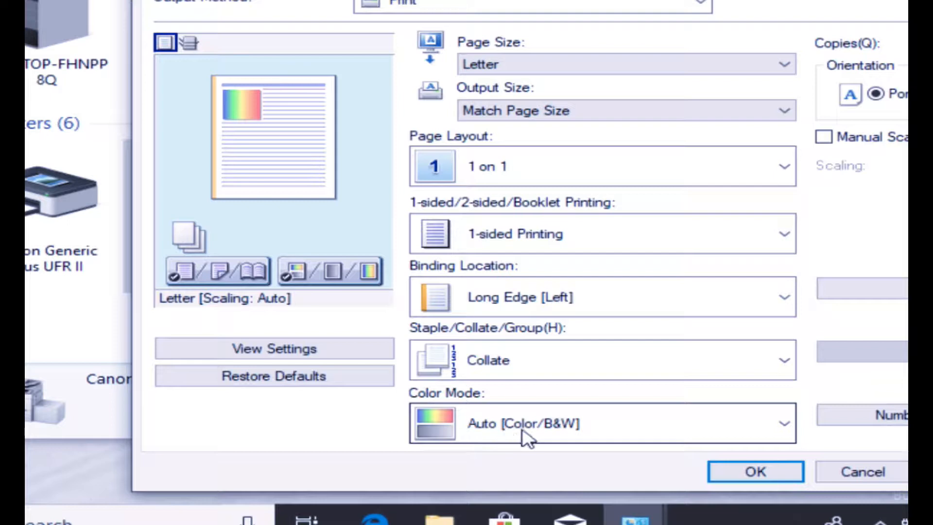
{"action": "left_click", "coordinate": [566, 428]}
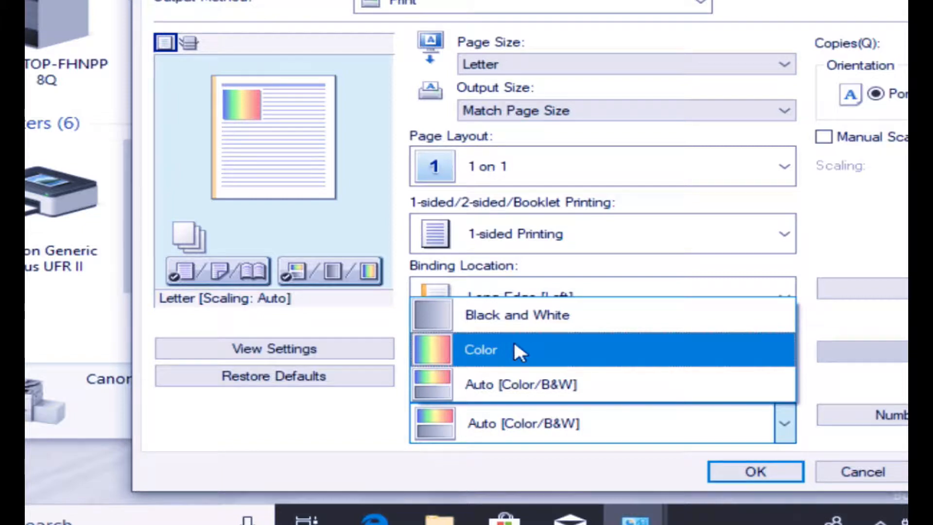
{"action": "left_click", "coordinate": [650, 429]}
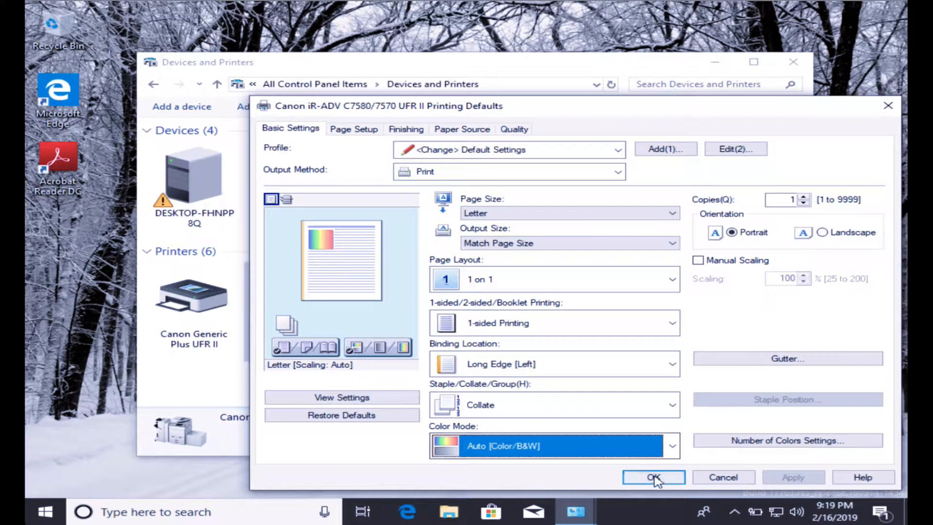
{"action": "left_click", "coordinate": [729, 473]}
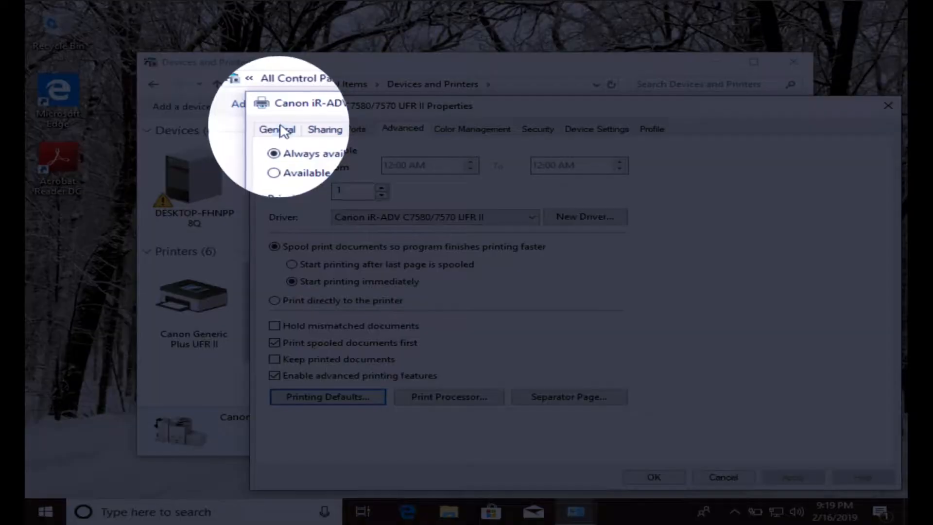
- Rename the Canon iR-ADV C7580/7570 UFR II printer as "Canon Color" in its general properties
{"action": "left_click", "coordinate": [279, 129]}
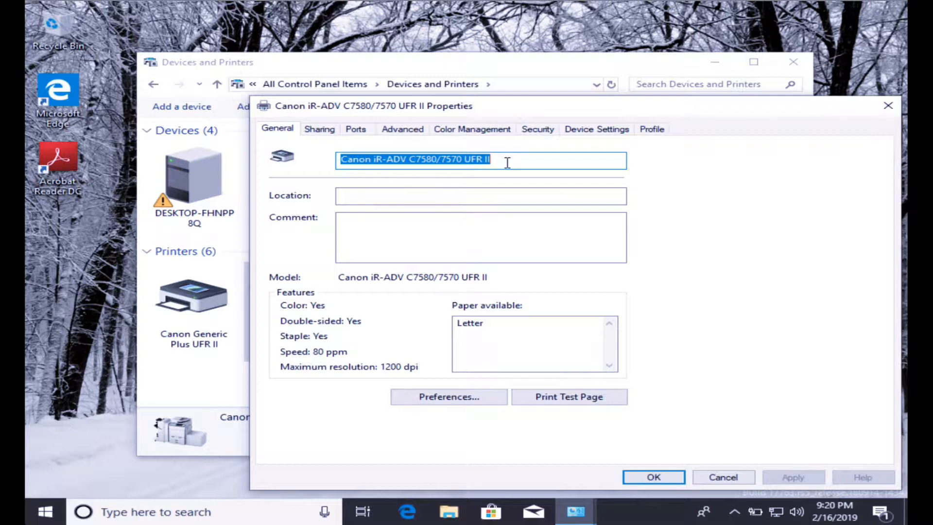
{"action": "left_click", "coordinate": [507, 162]}
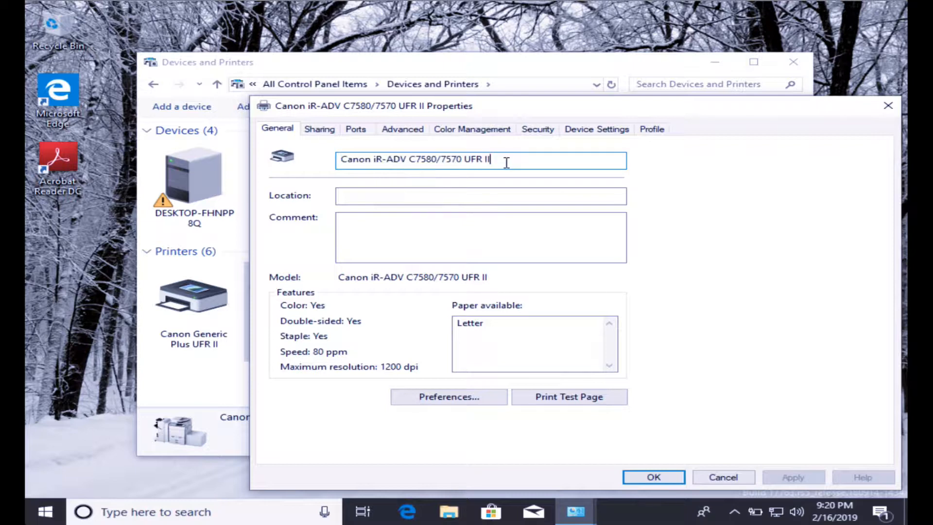
{"action": "left_click", "coordinate": [410, 160]}
{"action": "key", "text": "BackSpace"}
{"action": "key", "text": "BackSpace"}
{"action": "key", "text": "BackSpace"}
{"action": "key", "text": "BackSpace"}
{"action": "key", "text": "BackSpace"}
{"action": "key", "text": "BackSpace"}
{"action": "key", "text": "BackSpace"}
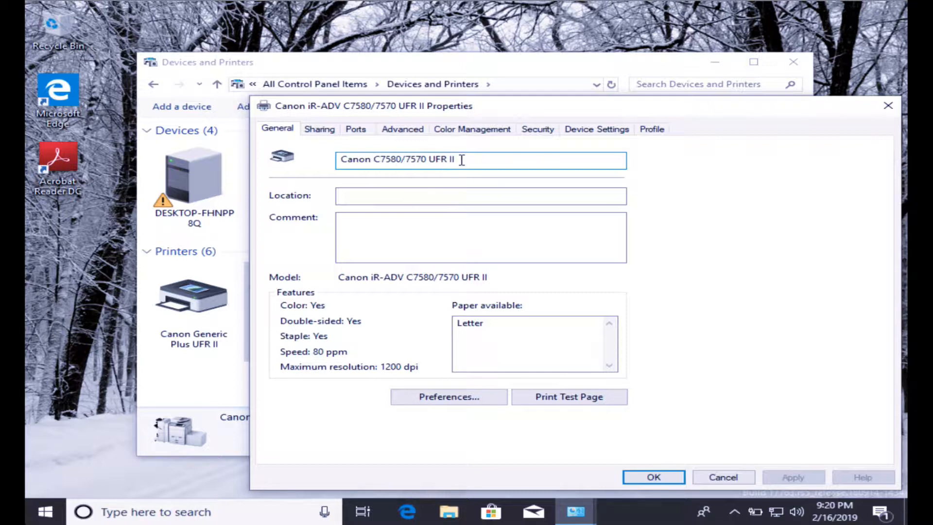
{"action": "key", "text": "shift+End"}
{"action": "type", "text": "Co"}
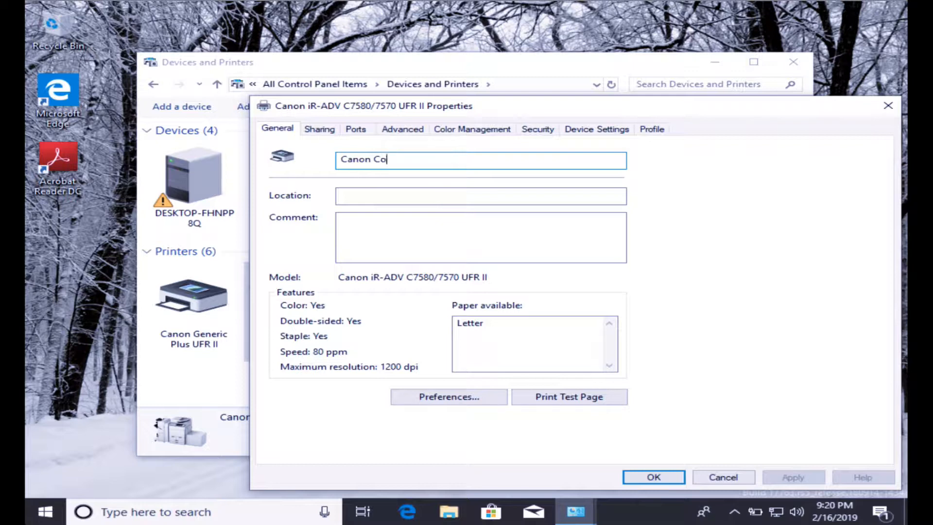
{"action": "type", "text": "lor"}
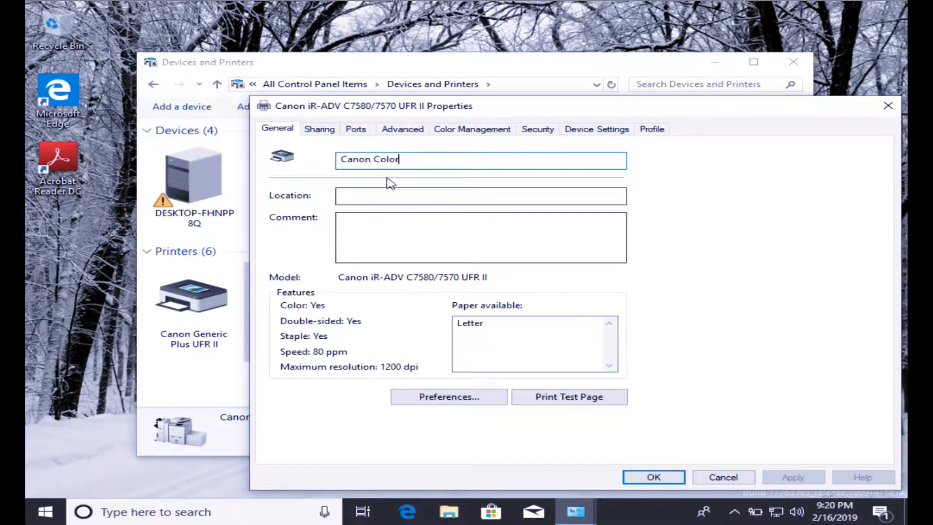
- Review the printer's sharing settings and read the full address of its selected TCP/IP port, then close the properties
{"action": "left_click", "coordinate": [321, 129]}
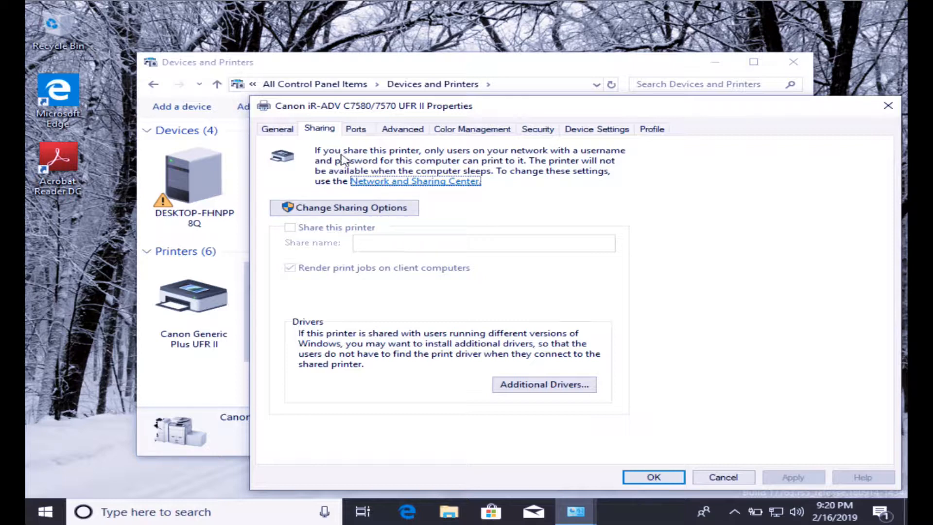
{"action": "left_click", "coordinate": [277, 129]}
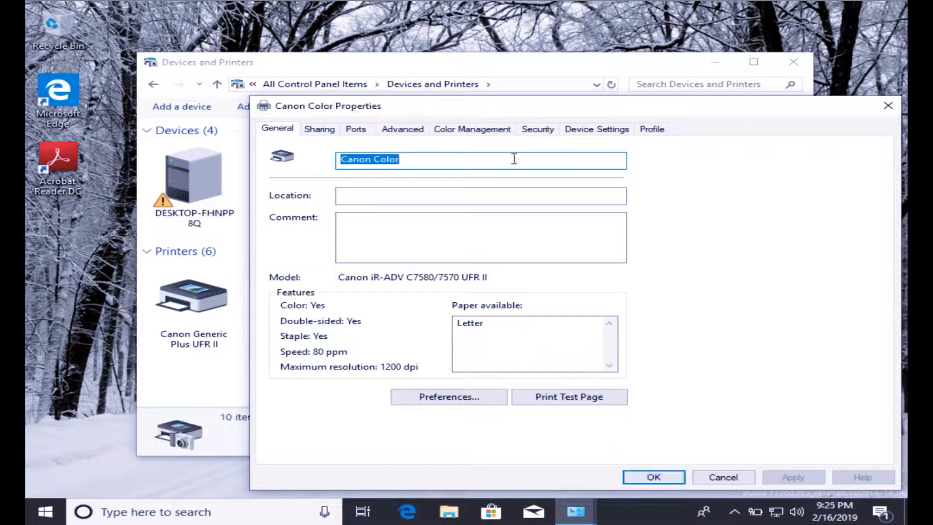
{"action": "left_click", "coordinate": [356, 130]}
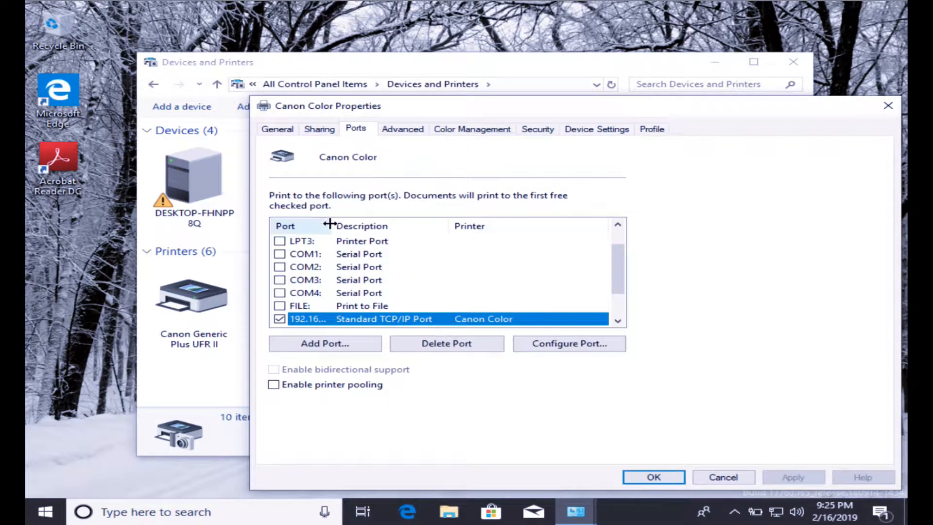
{"action": "left_click_drag", "start_coordinate": [330, 223], "coordinate": [375, 223]}
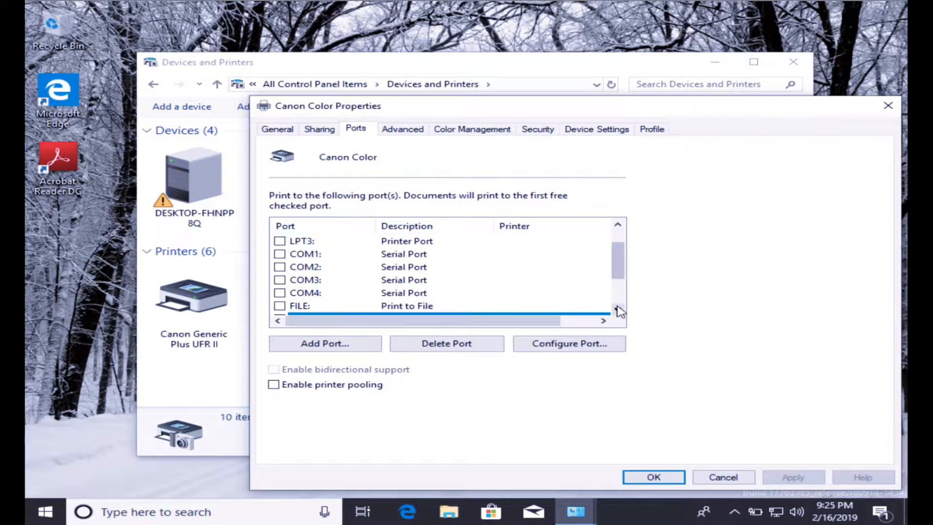
{"action": "left_click", "coordinate": [618, 309]}
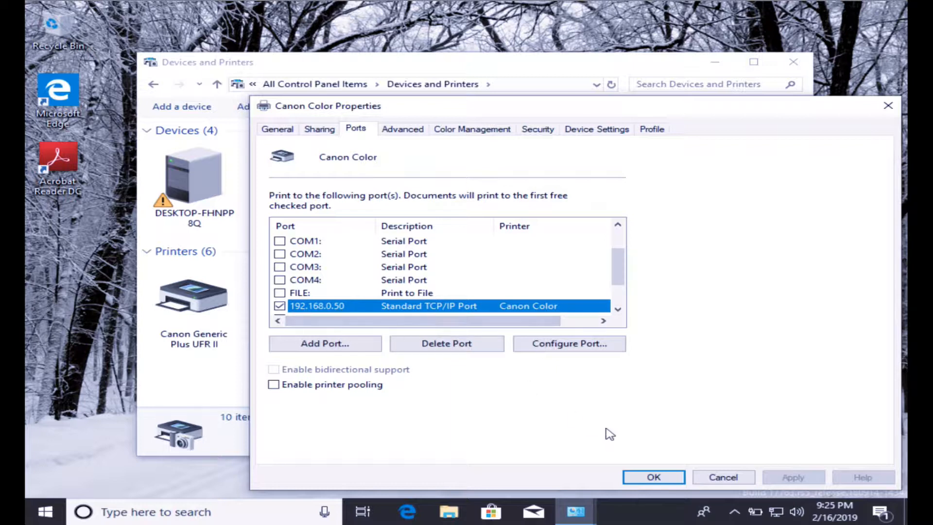
{"action": "left_click", "coordinate": [660, 476]}
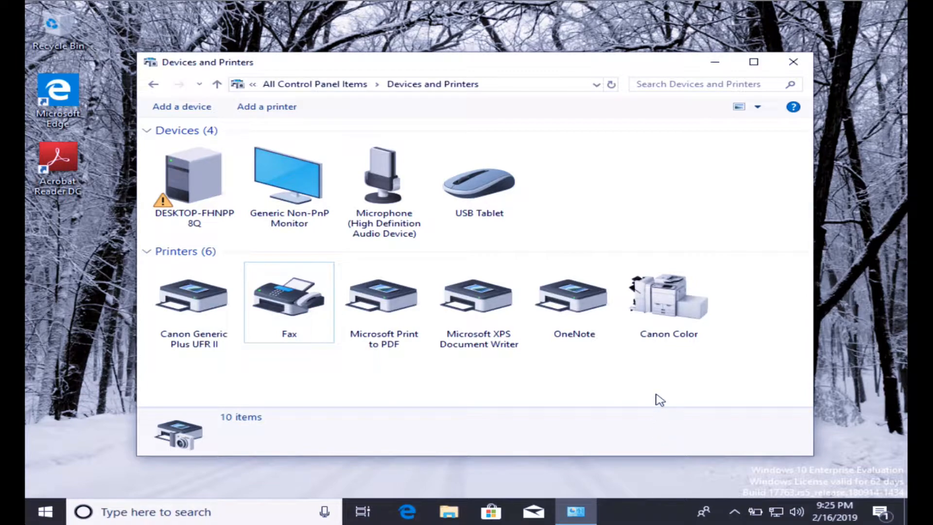
- Start adding a printer with manual settings, using the existing port 192.168.0.50 (Standard TCP/IP Port)
{"action": "left_click", "coordinate": [282, 107]}
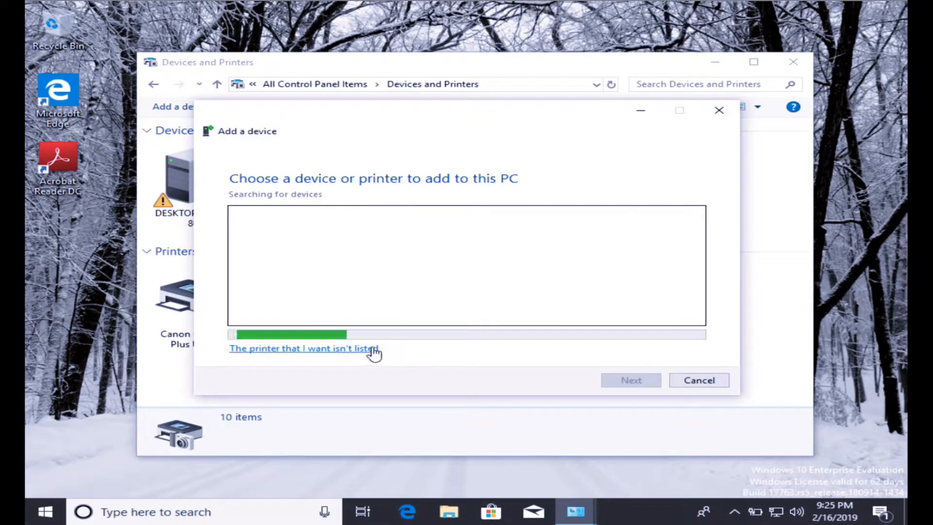
{"action": "left_click", "coordinate": [371, 348]}
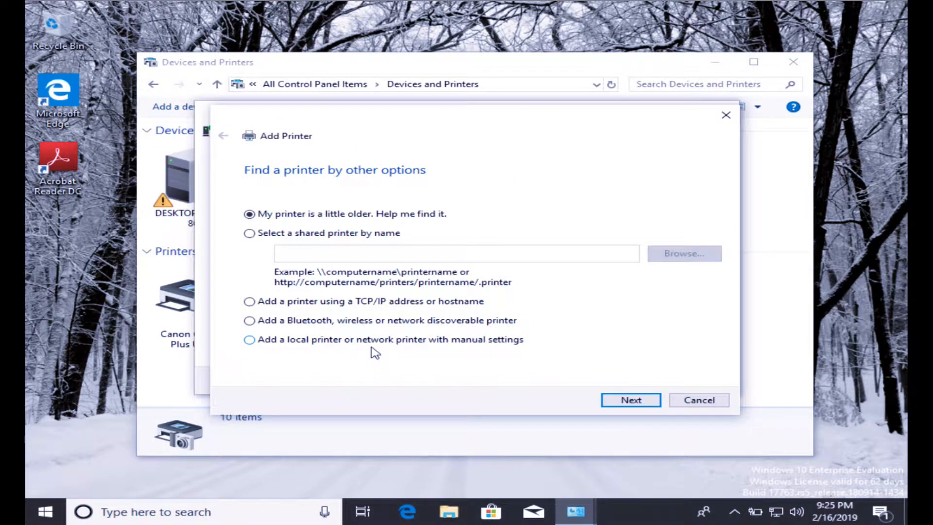
{"action": "left_click", "coordinate": [265, 341]}
{"action": "left_click", "coordinate": [617, 403]}
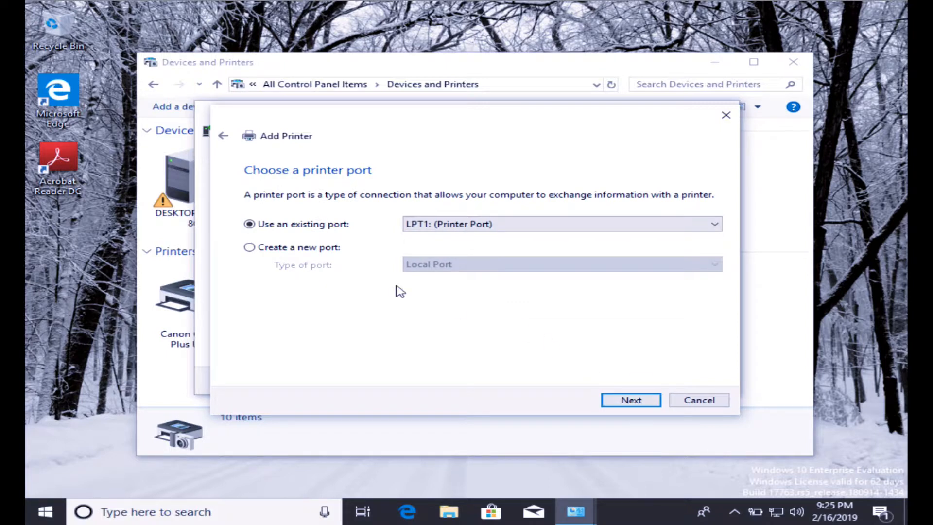
{"action": "left_click", "coordinate": [440, 226]}
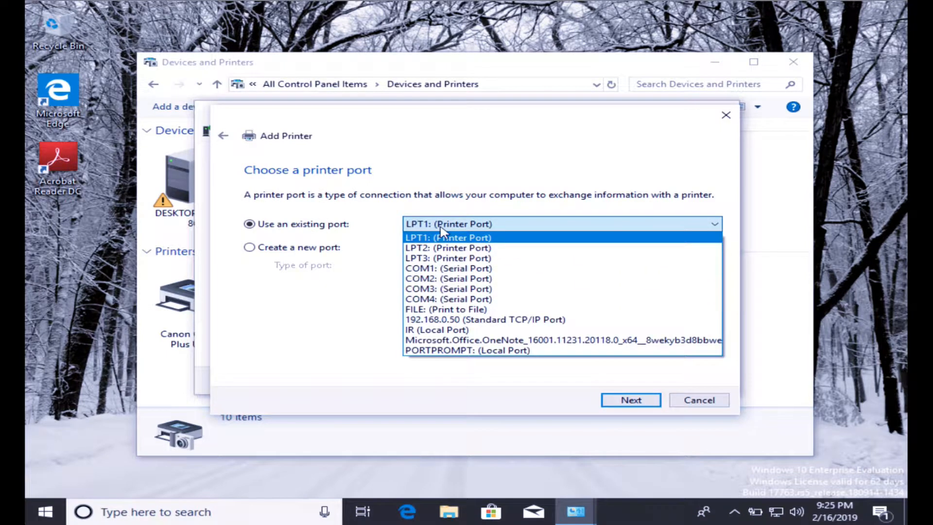
{"action": "left_click", "coordinate": [459, 319]}
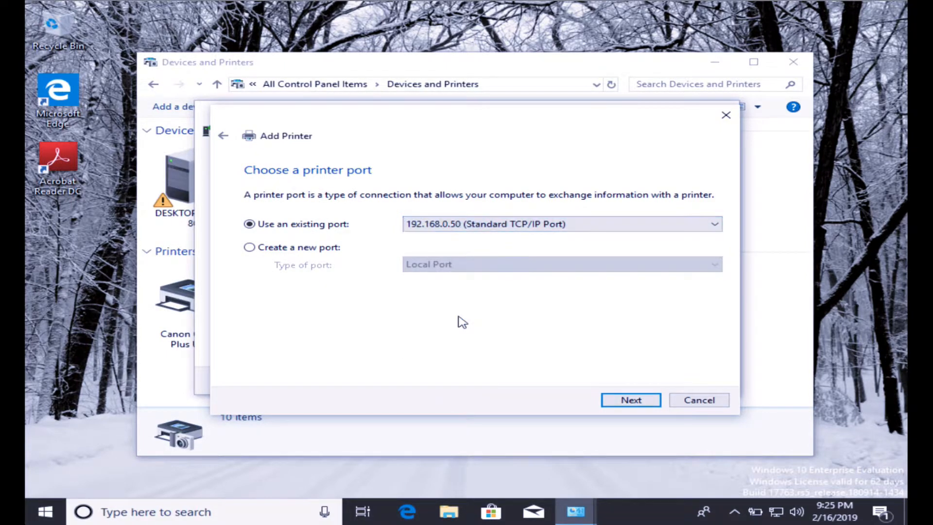
{"action": "left_click", "coordinate": [616, 401]}
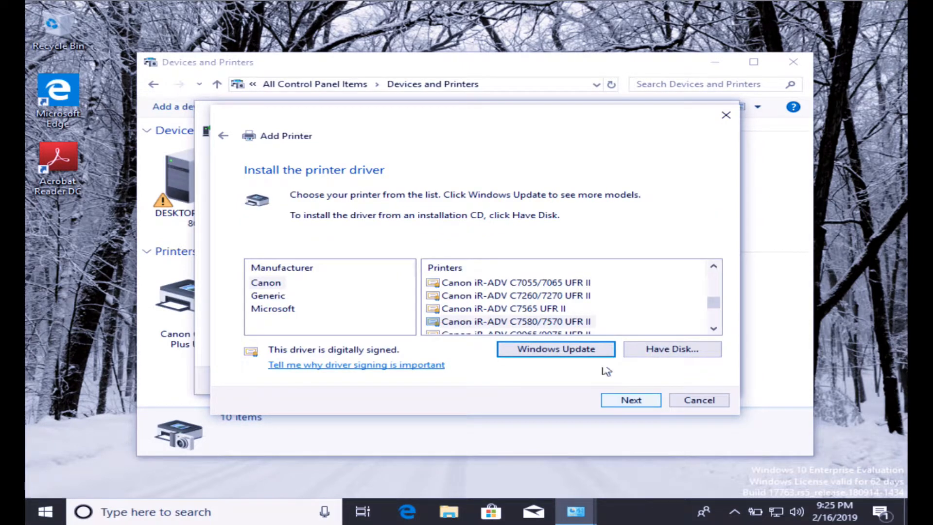
- Choose the Canon iR-ADV C7580/7570 UFR II driver and keep the currently installed version
{"action": "left_click", "coordinate": [584, 322]}
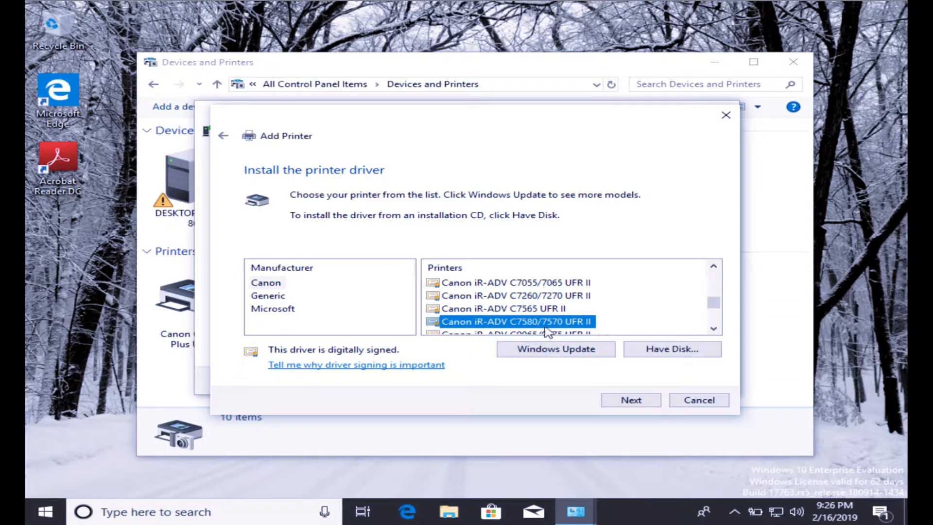
{"action": "left_click", "coordinate": [632, 400]}
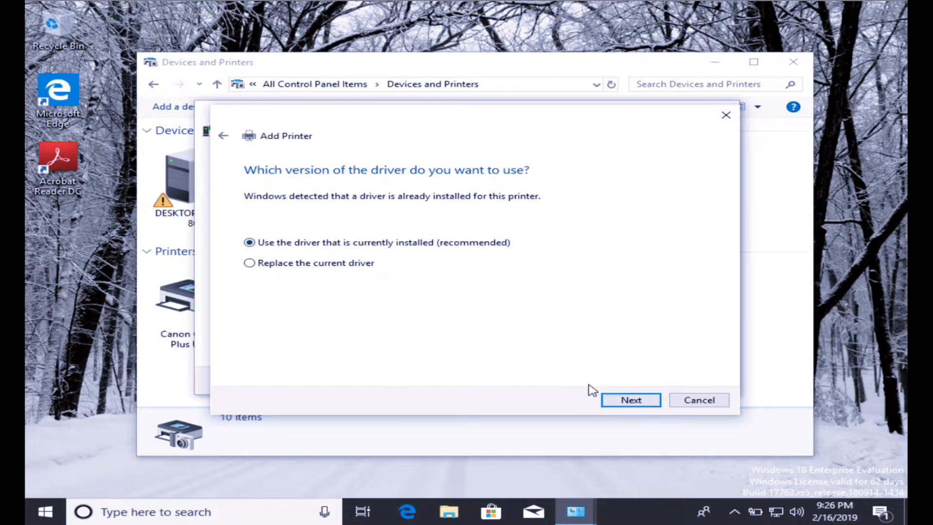
{"action": "left_click", "coordinate": [619, 403]}
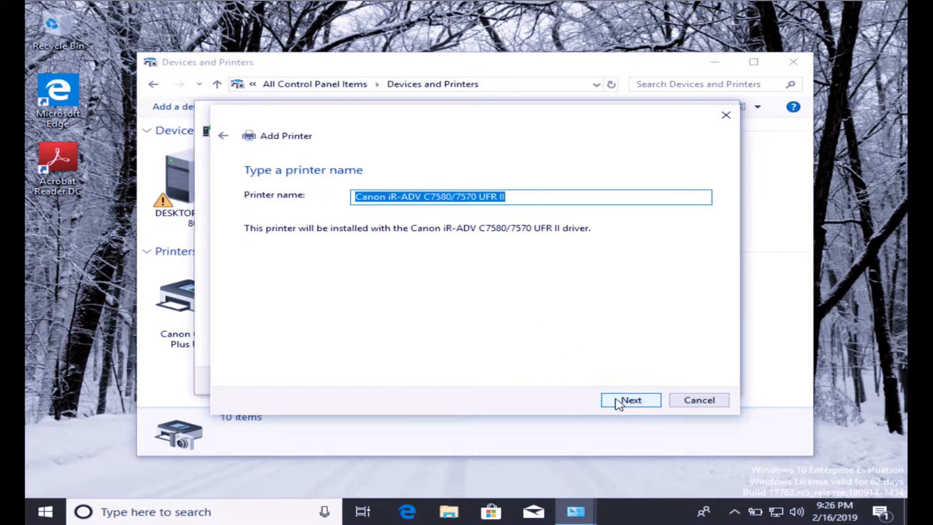
- Name the new printer "Canon Black & White" and finish adding it
{"action": "left_click", "coordinate": [517, 196]}
{"action": "key", "text": "BackSpace"}
{"action": "key", "text": "BackSpace"}
{"action": "key", "text": "BackSpace"}
{"action": "key", "text": "BackSpace"}
{"action": "key", "text": "BackSpace"}
{"action": "key", "text": "BackSpace"}
{"action": "key", "text": "BackSpace"}
{"action": "key", "text": "BackSpace"}
{"action": "key", "text": "BackSpace"}
{"action": "key", "text": "BackSpace"}
{"action": "key", "text": "BackSpace"}
{"action": "key", "text": "BackSpace"}
{"action": "key", "text": "BackSpace"}
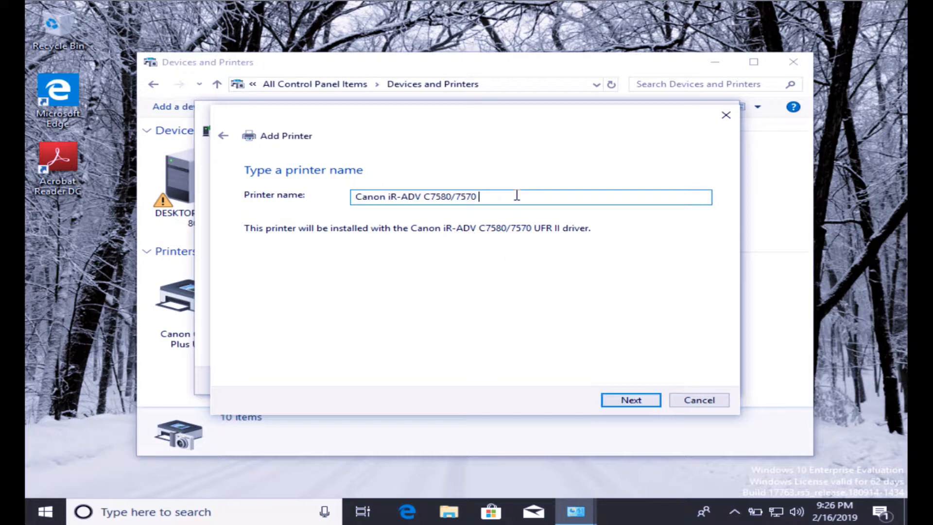
{"action": "key", "text": "BackSpace"}
{"action": "key", "text": "BackSpace"}
{"action": "key", "text": "BackSpace"}
{"action": "key", "text": "BackSpace"}
{"action": "key", "text": "BackSpace"}
{"action": "key", "text": "BackSpace"}
{"action": "key", "text": "BackSpace"}
{"action": "key", "text": "BackSpace"}
{"action": "key", "text": "BackSpace"}
{"action": "key", "text": "BackSpace"}
{"action": "key", "text": "BackSpace"}
{"action": "key", "text": "BackSpace"}
{"action": "type", "text": "Black"}
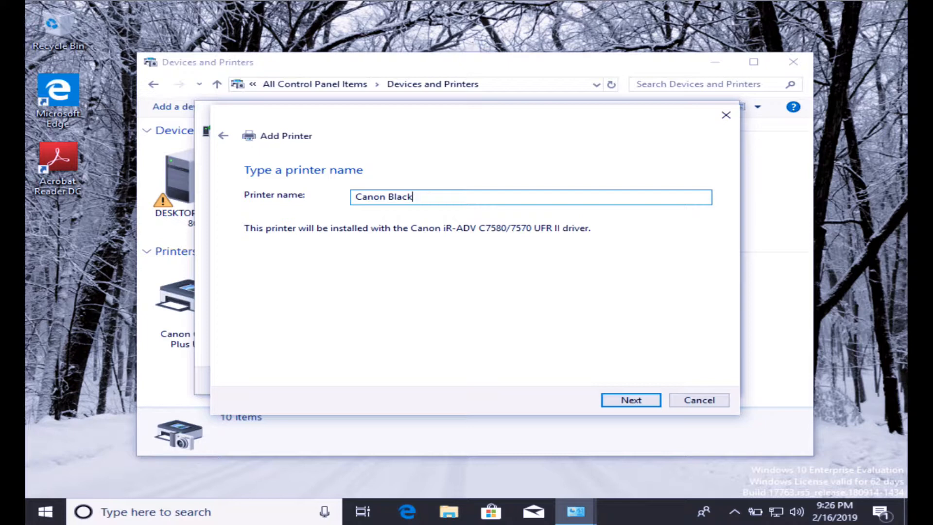
{"action": "type", "text": " /"}
{"action": "left_click", "coordinate": [645, 399]}
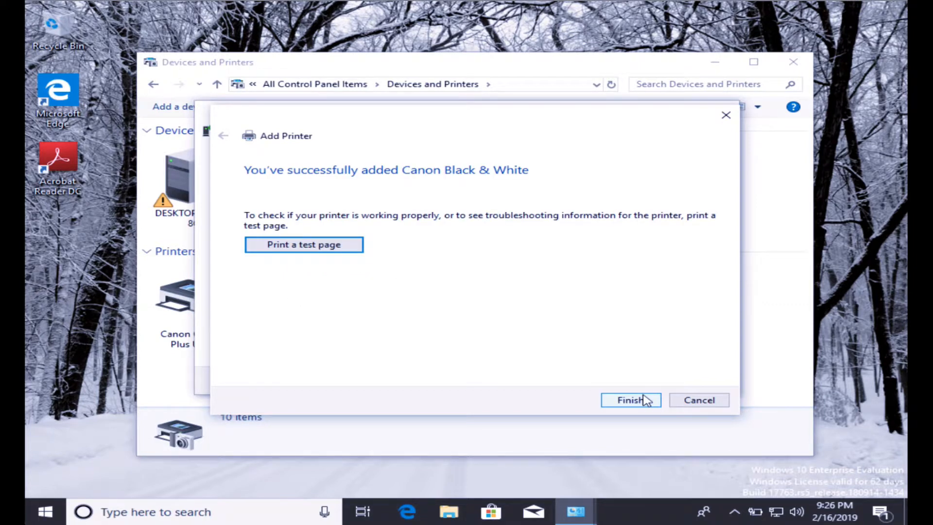
{"action": "left_click", "coordinate": [631, 399]}
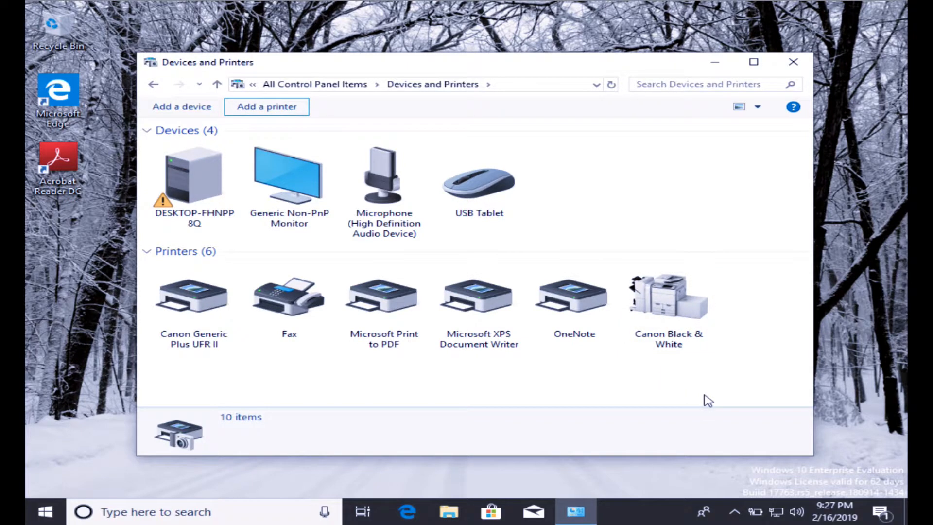
- In the Canon Black & White queue's printing defaults, set the sided/booklet option to 1-sided Printing
{"action": "left_click_drag", "start_coordinate": [681, 68], "coordinate": [672, 35]}
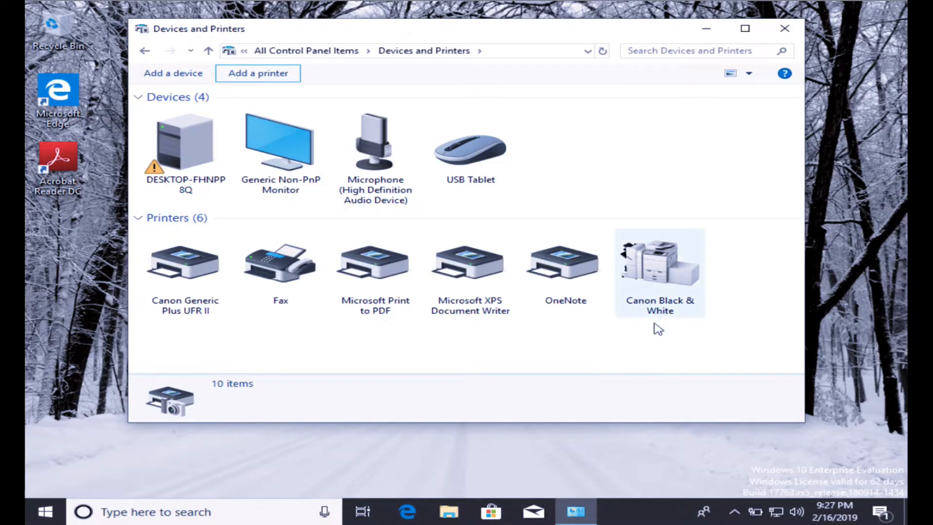
{"action": "right_click", "coordinate": [668, 291]}
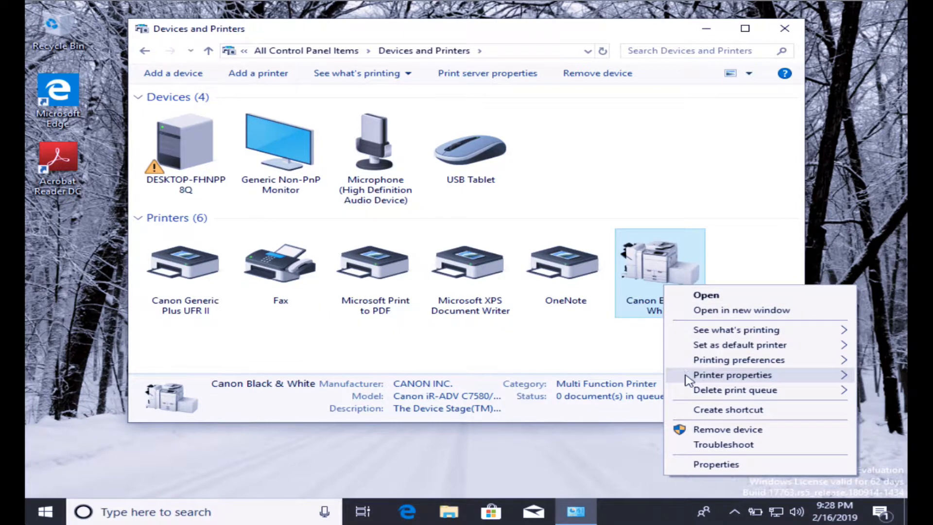
{"action": "mouse_move", "coordinate": [685, 376]}
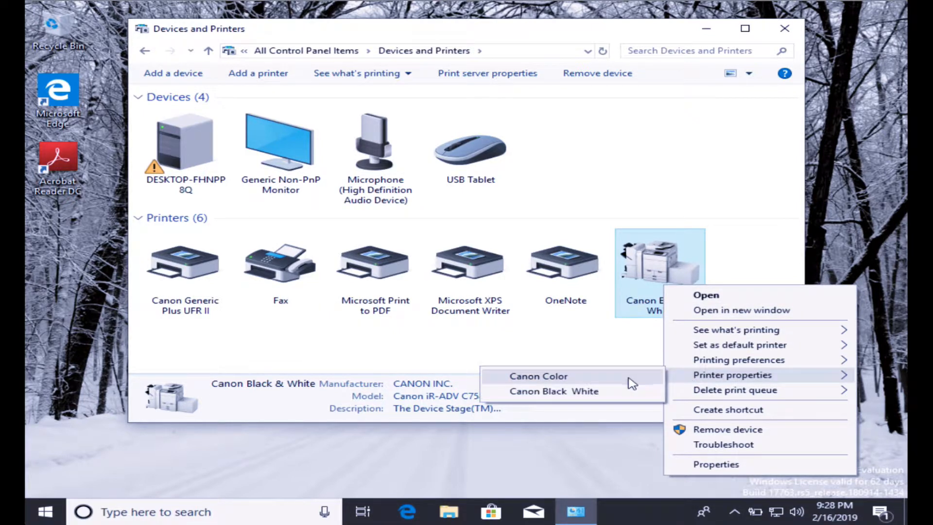
{"action": "left_click", "coordinate": [634, 398]}
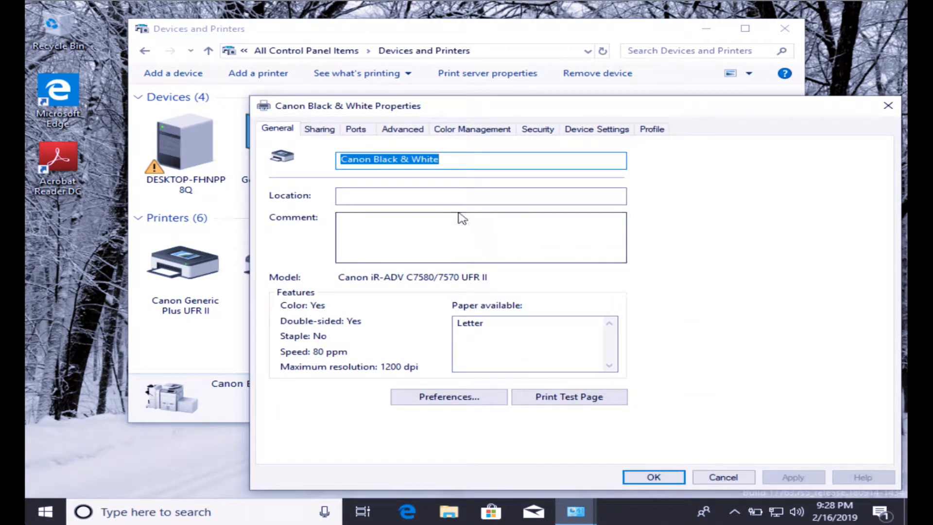
{"action": "left_click", "coordinate": [404, 130]}
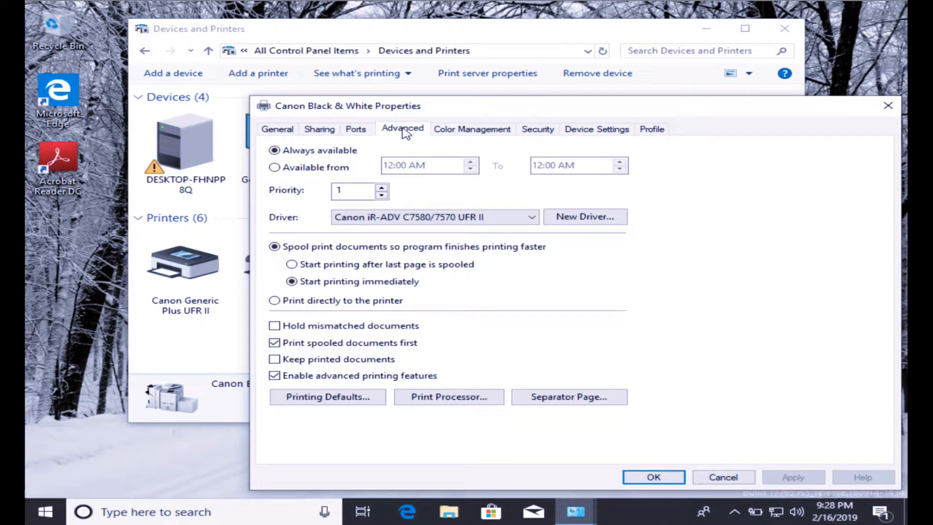
{"action": "left_click", "coordinate": [360, 399]}
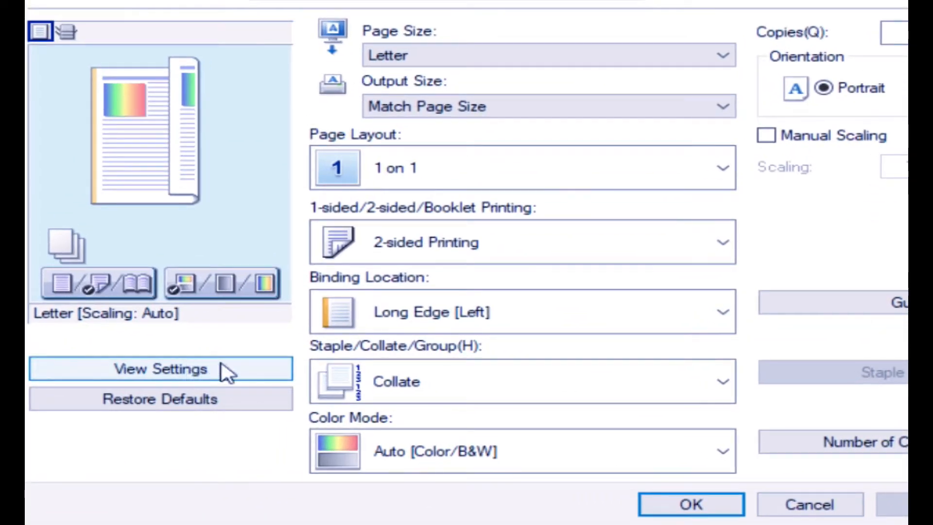
{"action": "left_click", "coordinate": [437, 242]}
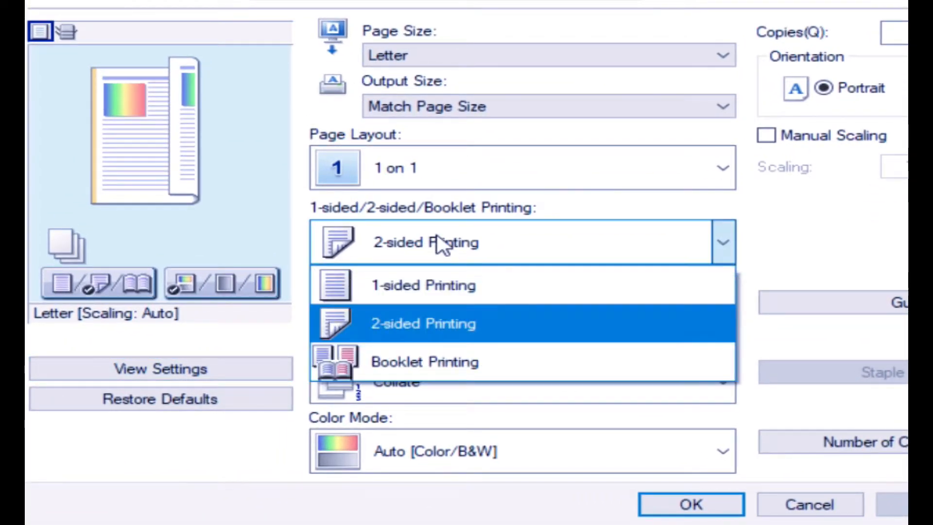
{"action": "left_click", "coordinate": [443, 293]}
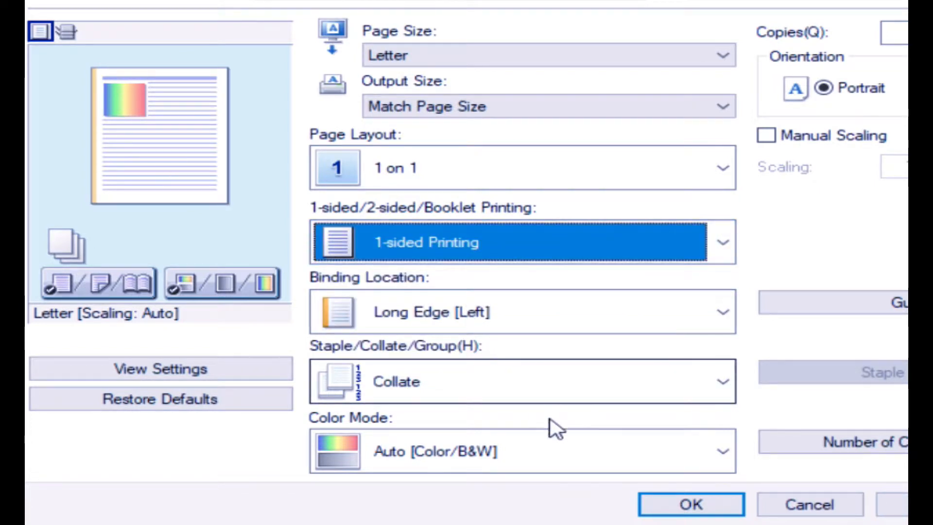
- Set the default color mode to Black and White, apply the printing defaults and close the queue's properties
{"action": "left_click", "coordinate": [484, 464]}
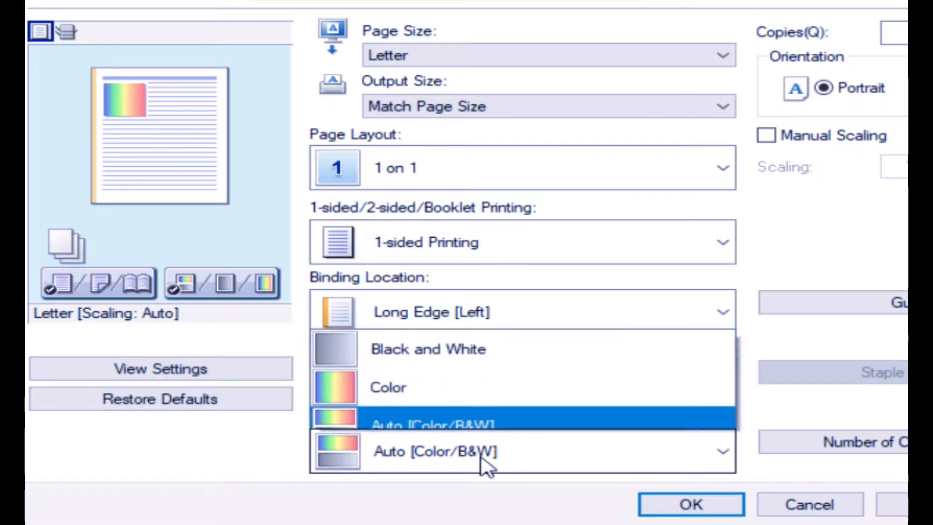
{"action": "left_click", "coordinate": [454, 322]}
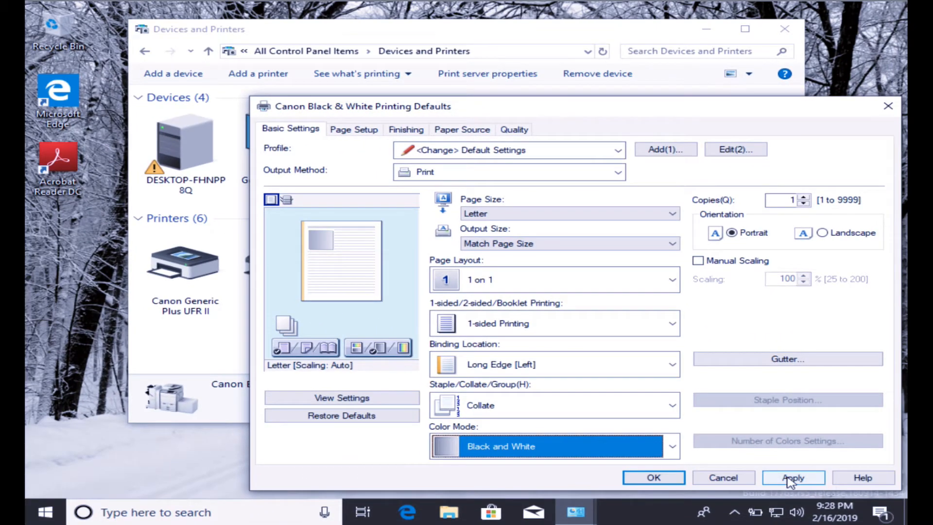
{"action": "left_click", "coordinate": [792, 477]}
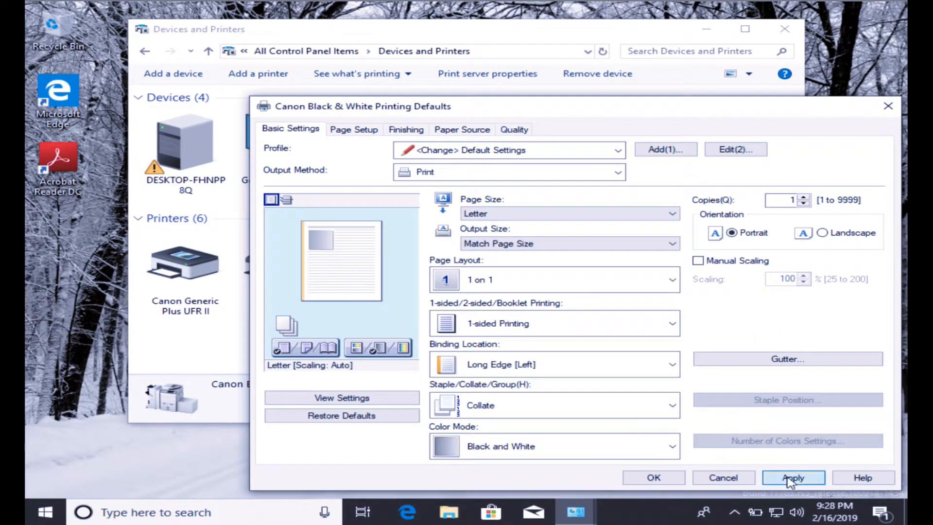
{"action": "left_click", "coordinate": [653, 478]}
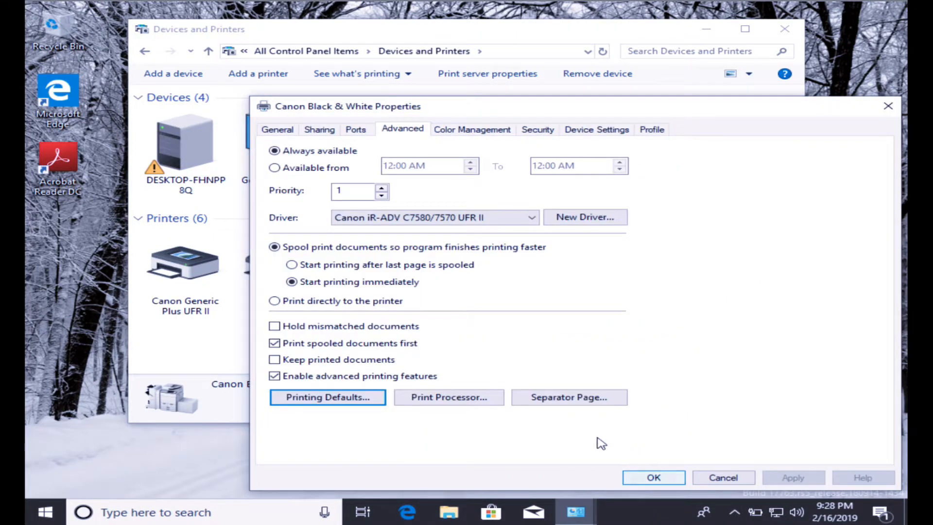
{"action": "left_click", "coordinate": [277, 130]}
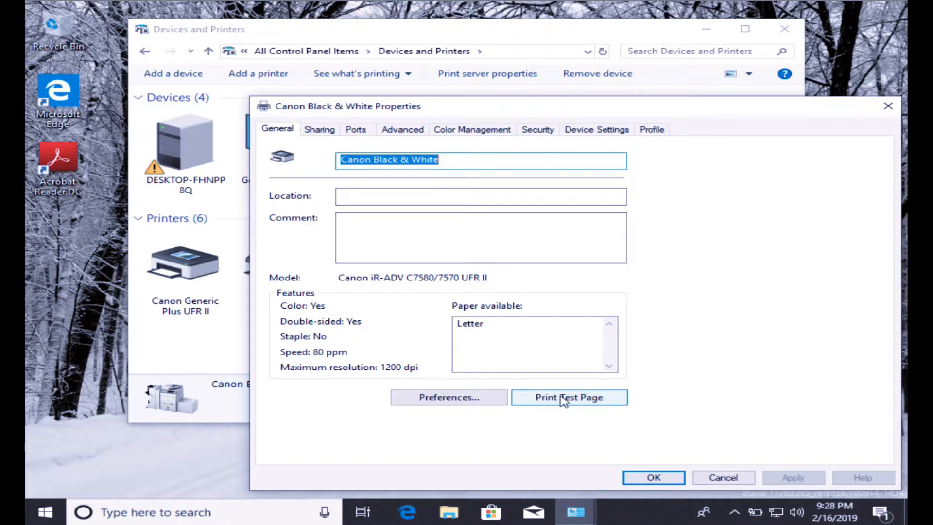
{"action": "left_click", "coordinate": [651, 478]}
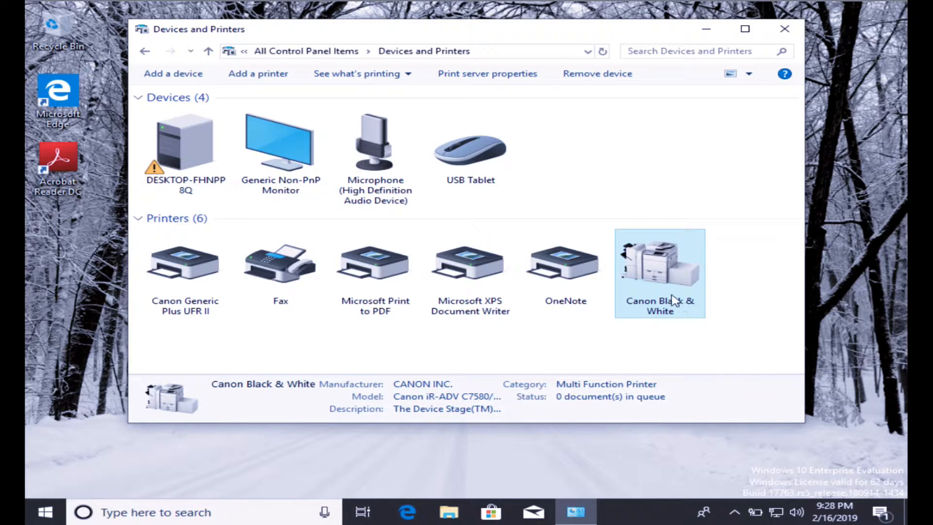
- Check the default color mode in the Canon Color queue's printing defaults, then close them and the properties without changes
{"action": "right_click", "coordinate": [674, 301]}
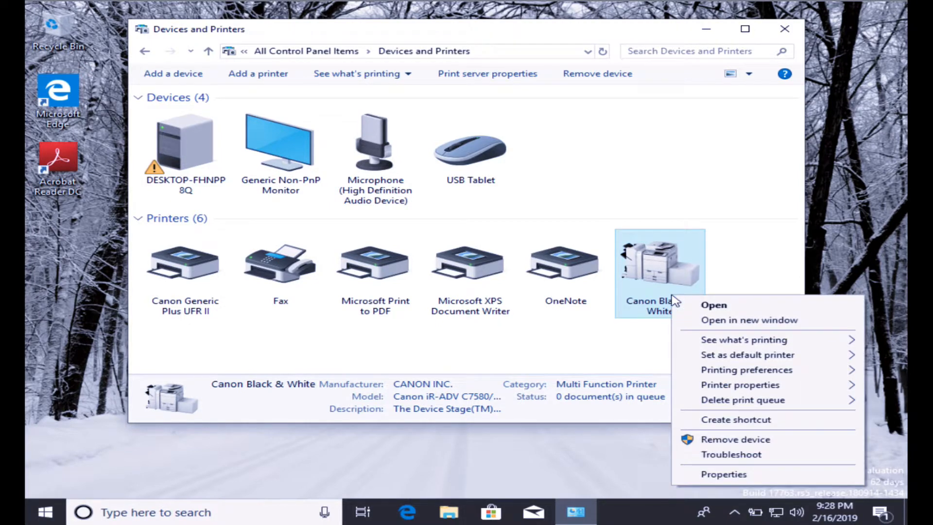
{"action": "mouse_move", "coordinate": [685, 385]}
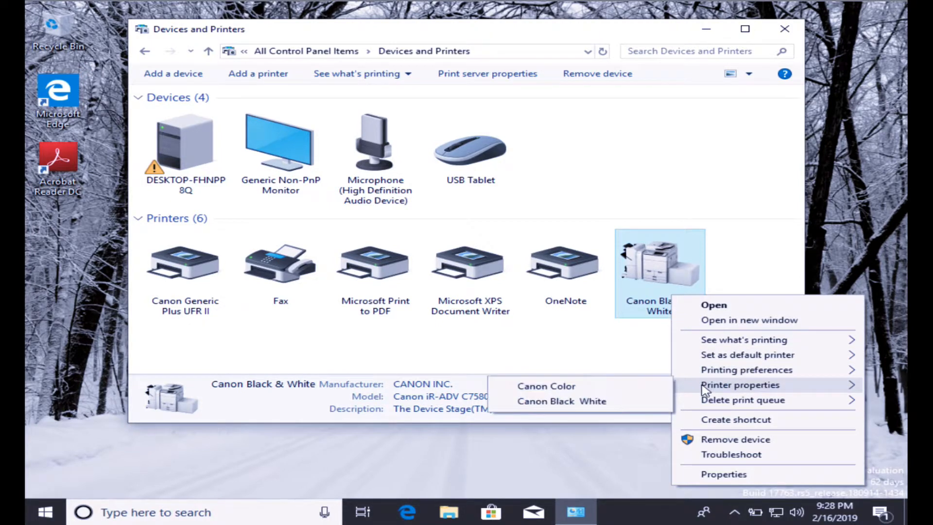
{"action": "left_click", "coordinate": [655, 386]}
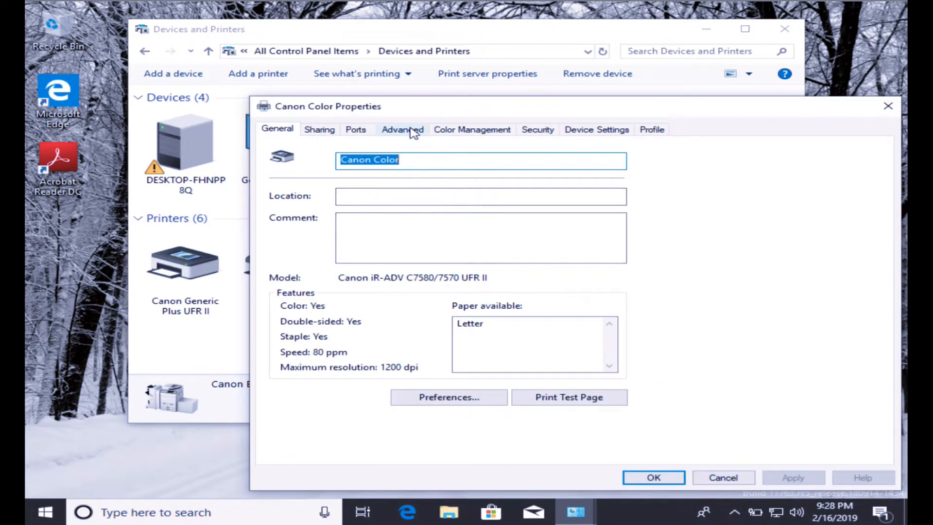
{"action": "left_click", "coordinate": [406, 130]}
{"action": "left_click", "coordinate": [368, 399]}
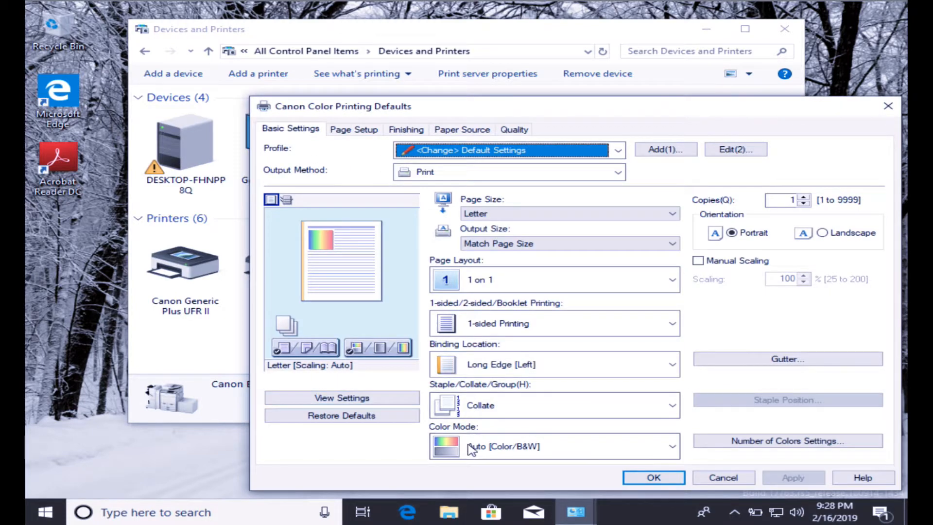
{"action": "left_click", "coordinate": [712, 477]}
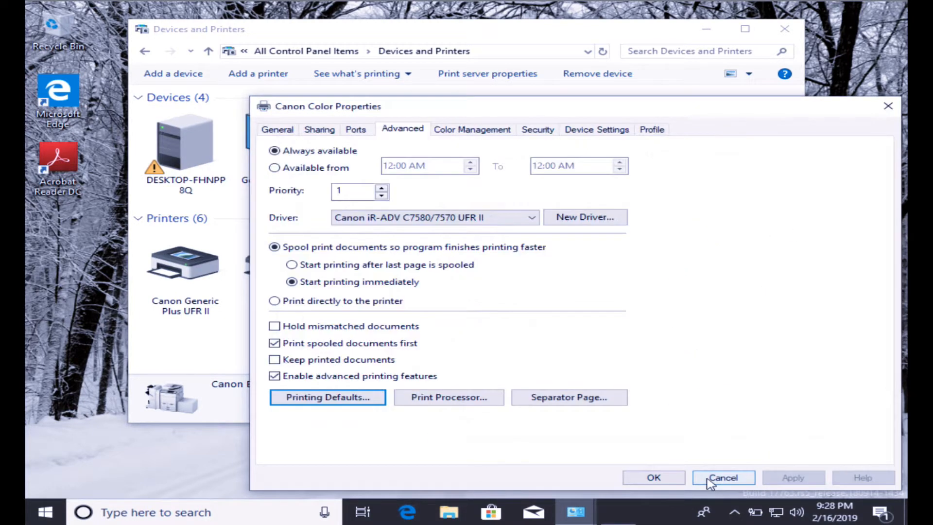
{"action": "left_click", "coordinate": [712, 478]}
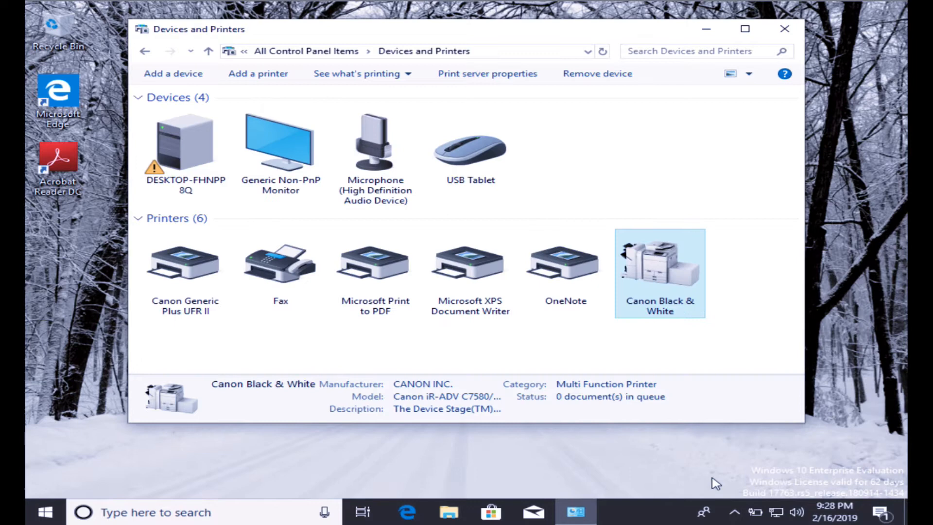
- Check the default color mode in the Canon Black & White queue's printing defaults, then close them and the properties without changes
{"action": "right_click", "coordinate": [639, 280]}
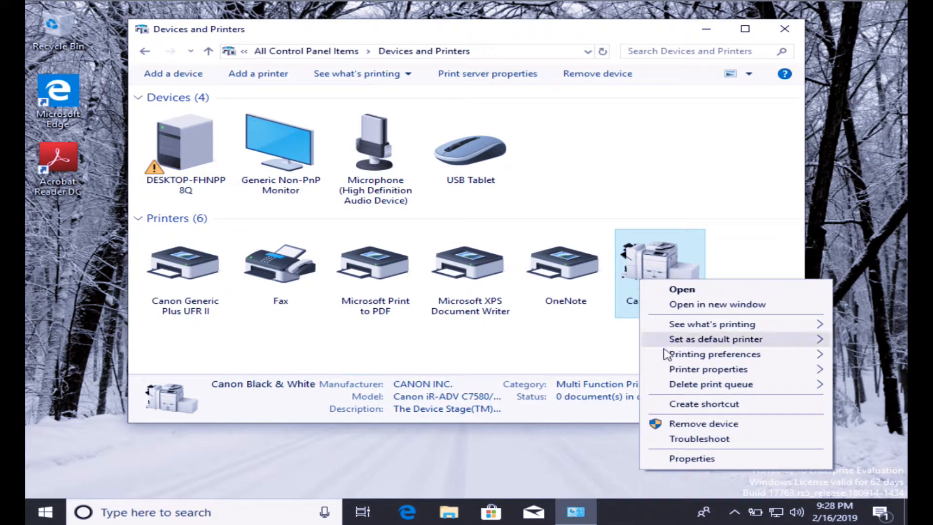
{"action": "mouse_move", "coordinate": [671, 373]}
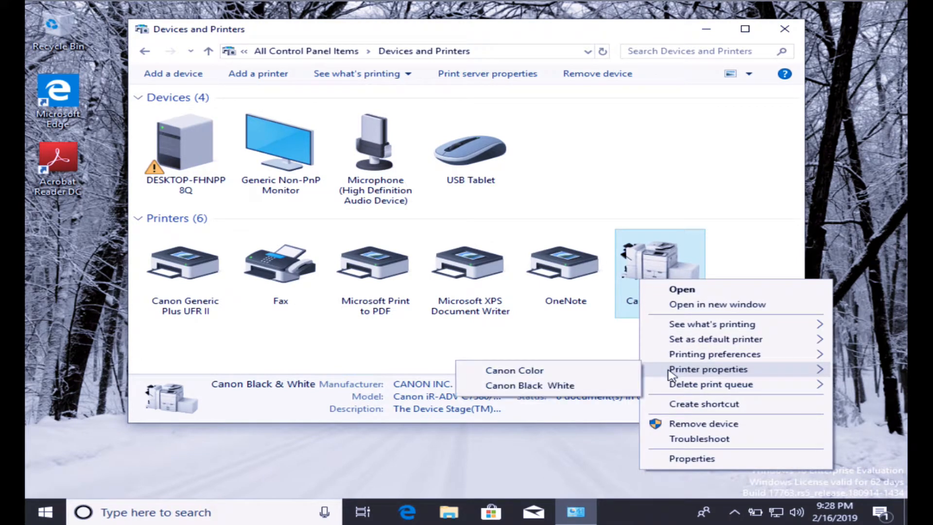
{"action": "left_click", "coordinate": [620, 385]}
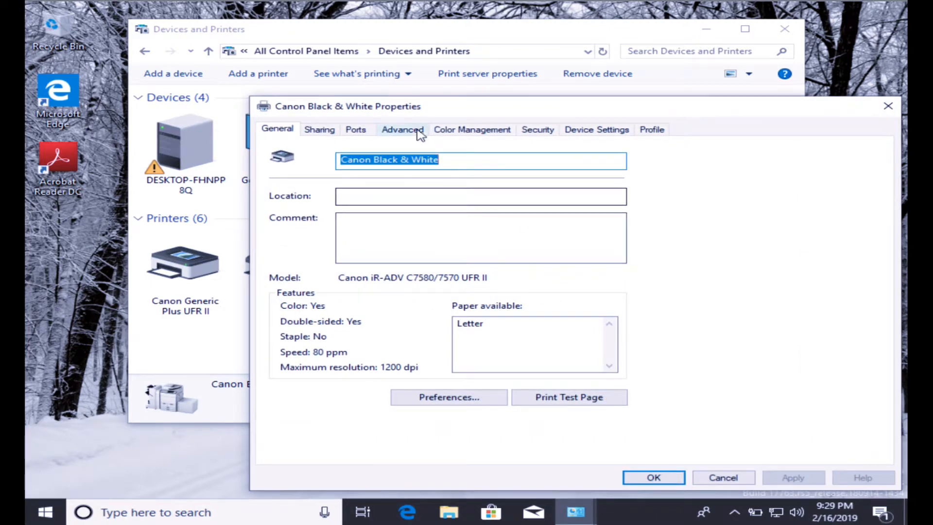
{"action": "left_click", "coordinate": [416, 132]}
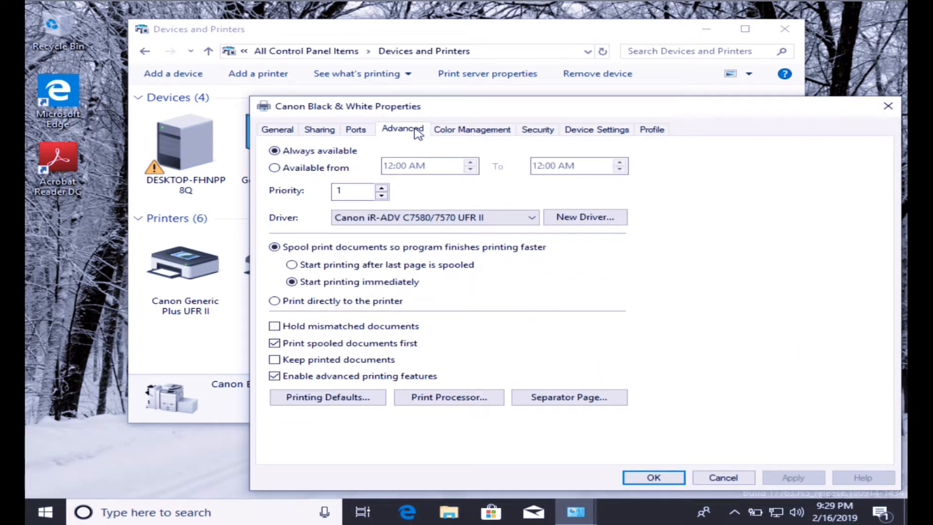
{"action": "left_click", "coordinate": [355, 404]}
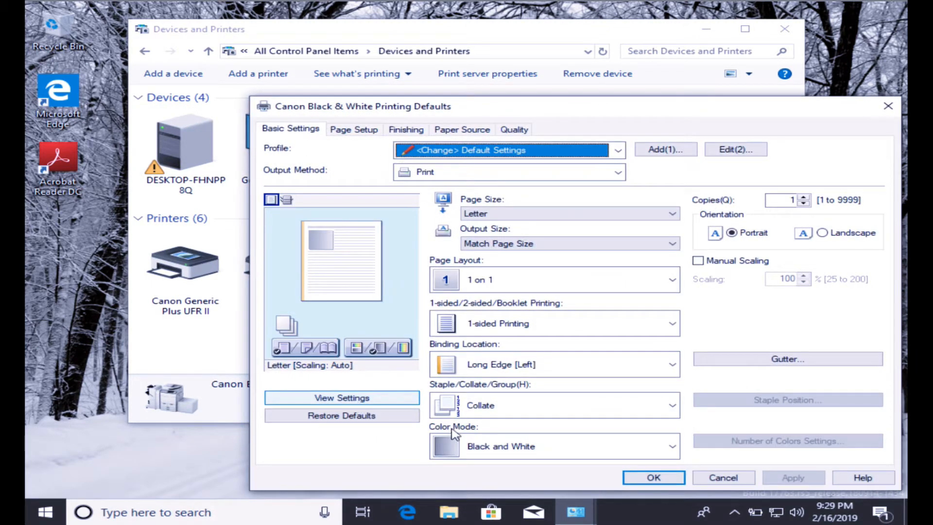
{"action": "left_click", "coordinate": [707, 480]}
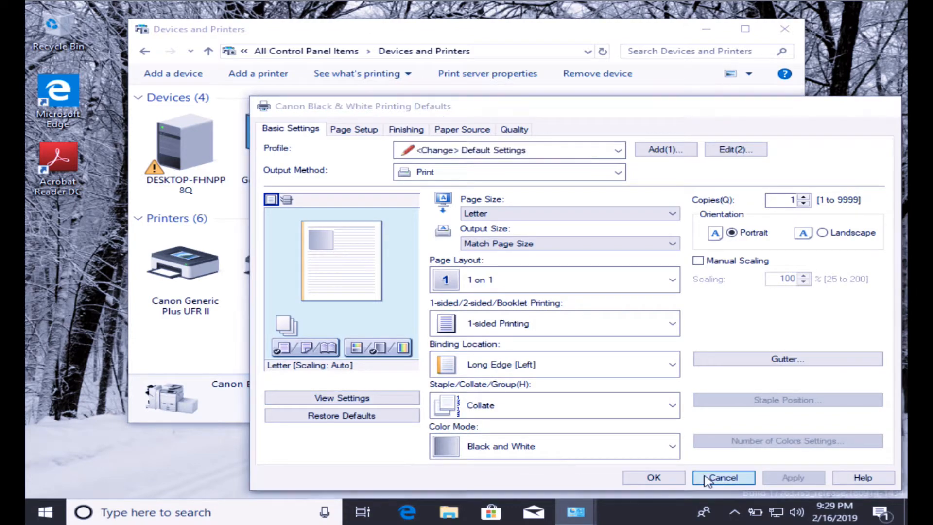
{"action": "left_click", "coordinate": [720, 478]}
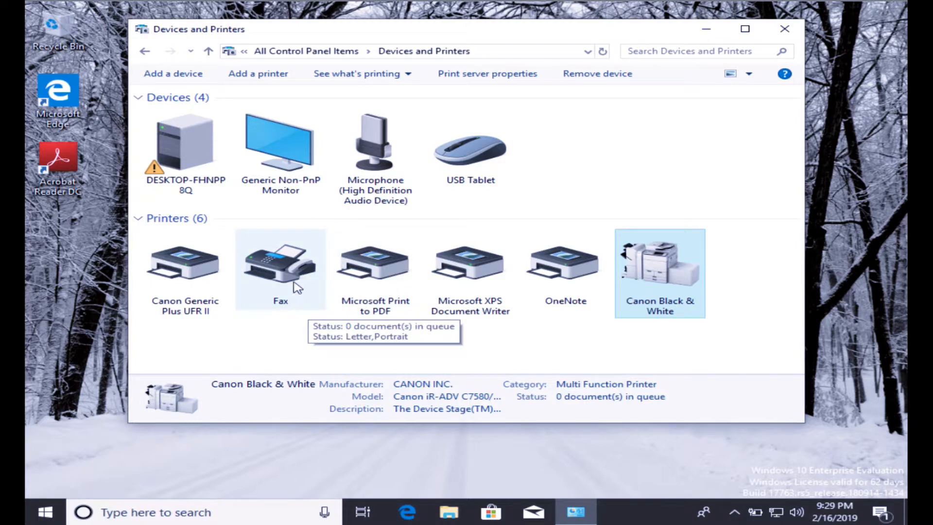
- Switch to Adobe Acrobat Reader DC and open the recent Welcome PDF
{"action": "left_click", "coordinate": [61, 153]}
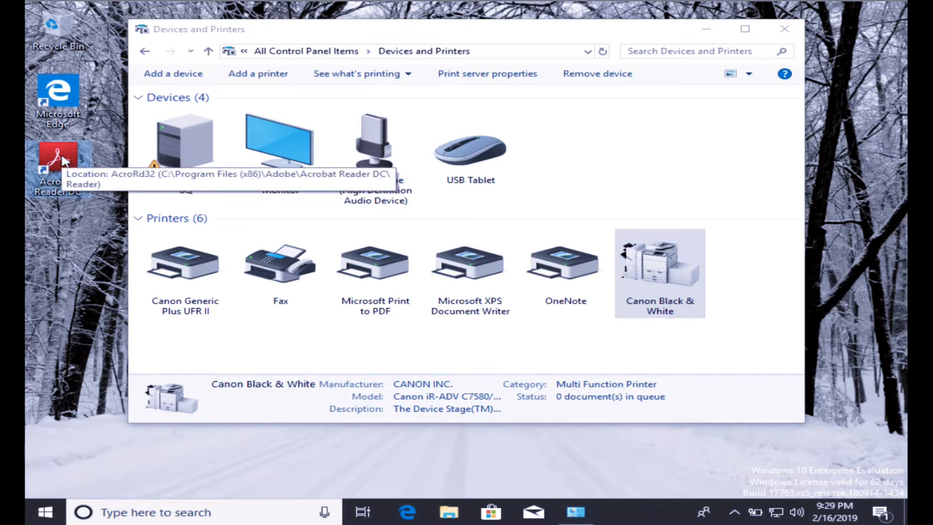
{"action": "double_click", "coordinate": [61, 152]}
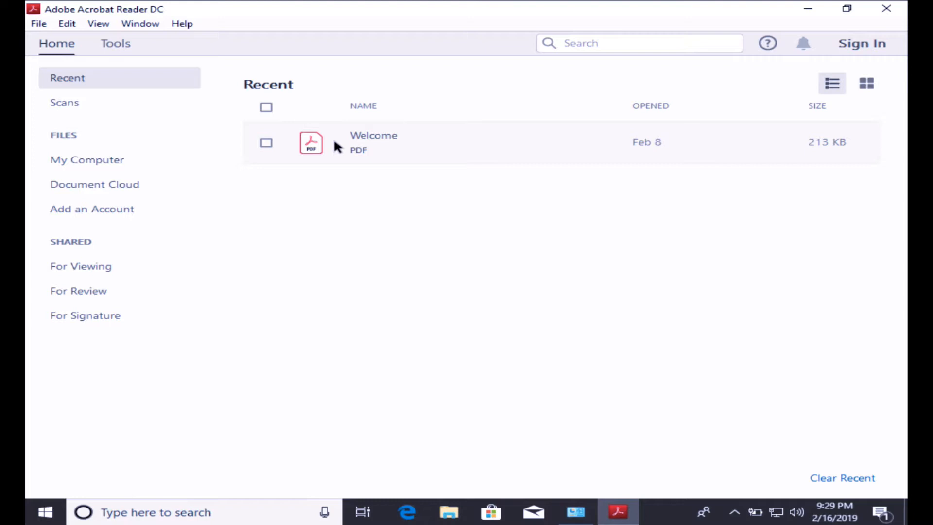
{"action": "double_click", "coordinate": [314, 146]}
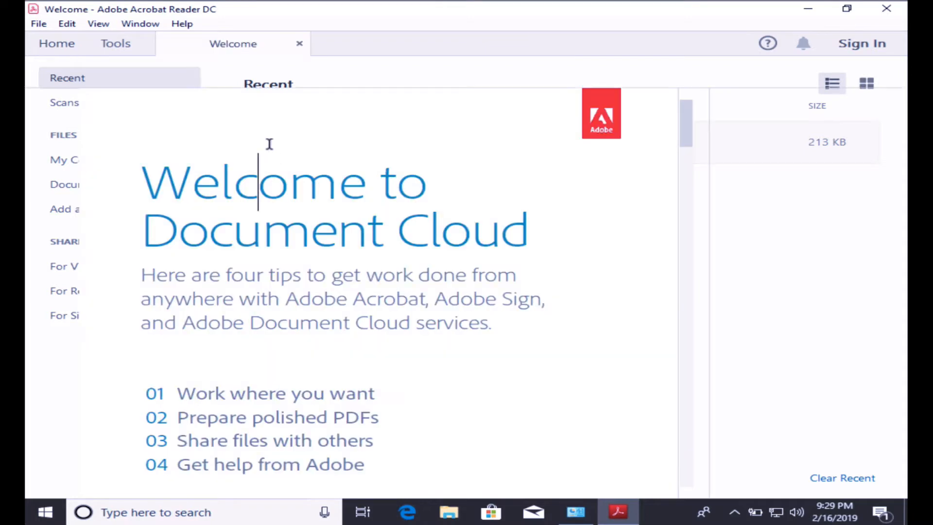
{"action": "scroll", "coordinate": [380, 212], "scroll_direction": "down", "scroll_amount": 1}
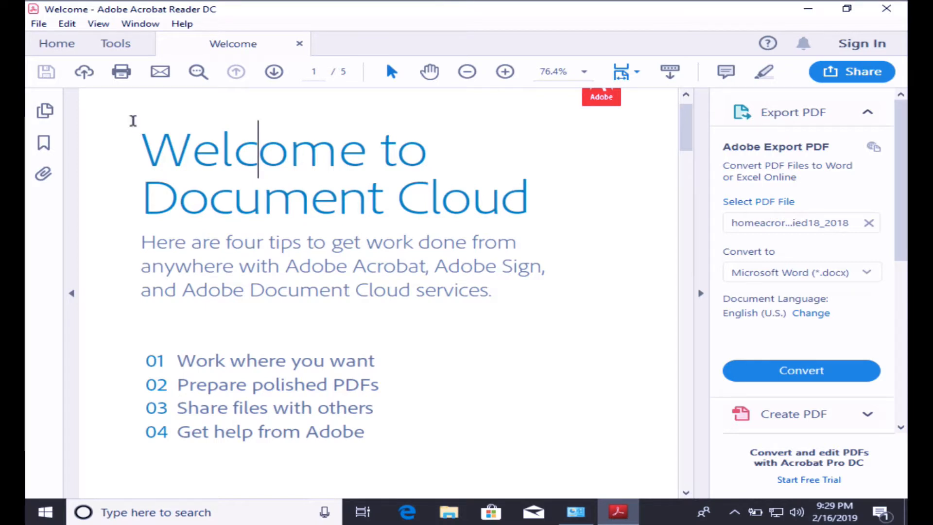
- Bring up the print settings for the Welcome PDF and review the list of available printers, keeping the current selection
{"action": "left_click", "coordinate": [39, 25]}
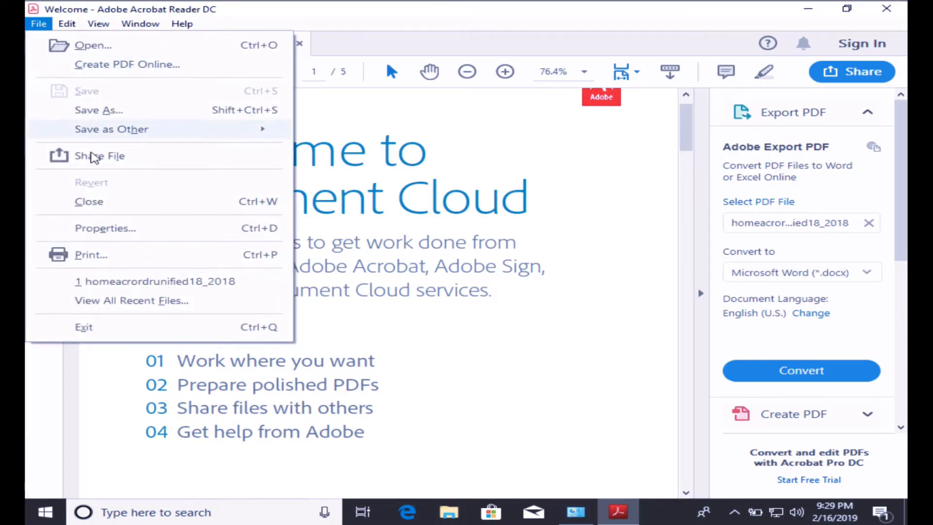
{"action": "left_click", "coordinate": [155, 261]}
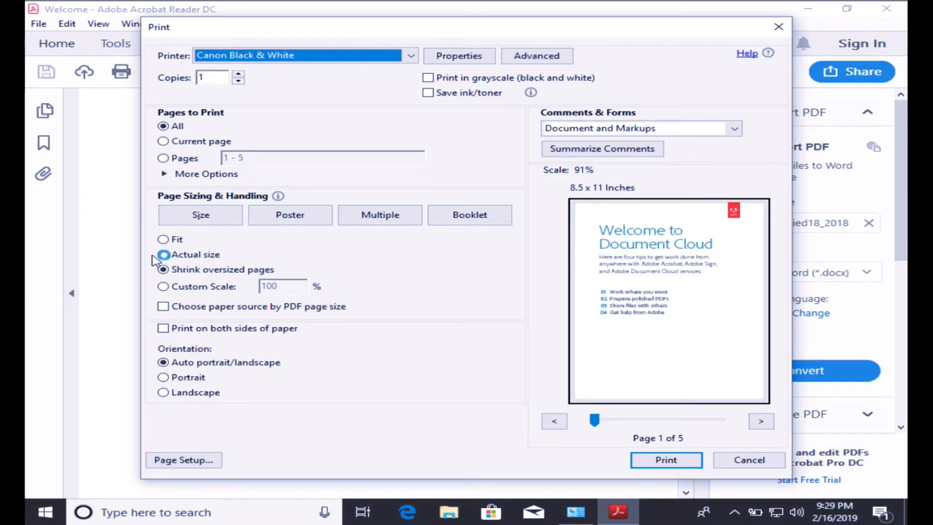
{"action": "left_click", "coordinate": [409, 56]}
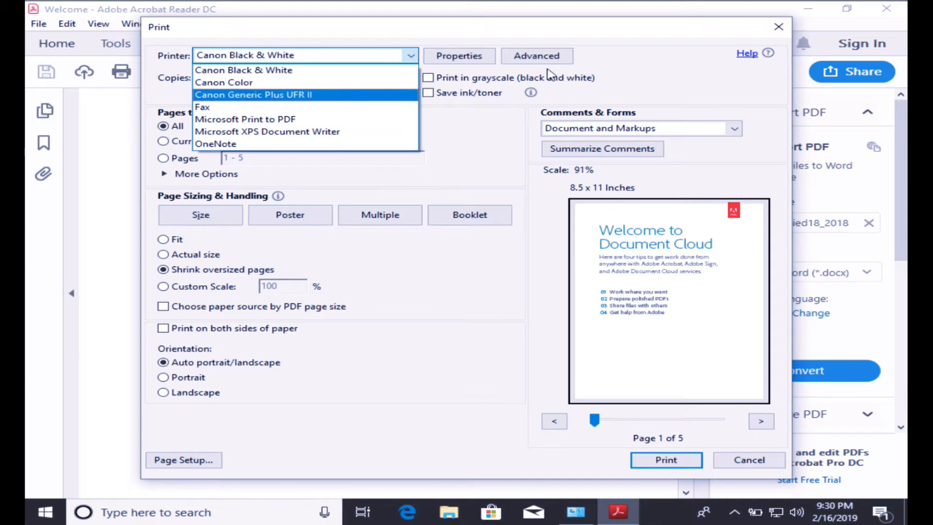
{"action": "left_click", "coordinate": [648, 43]}
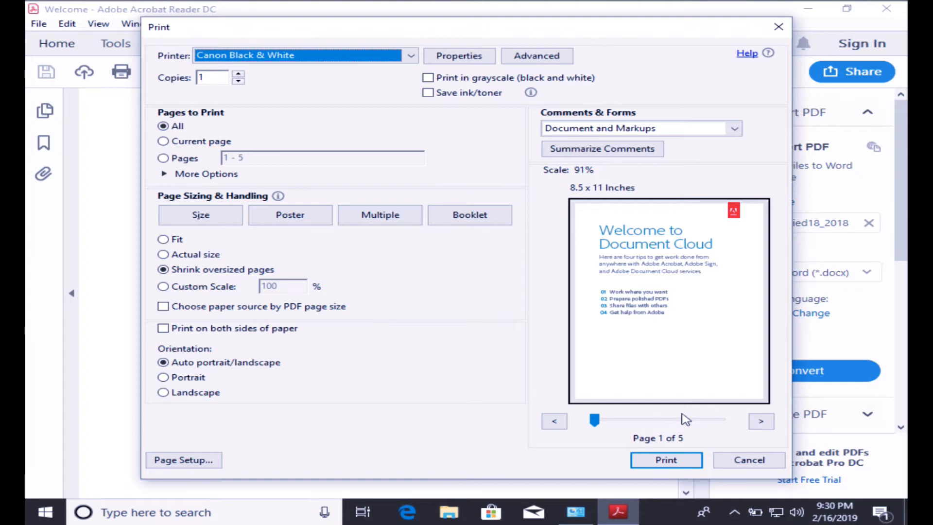
- Cancel printing the Welcome PDF, switch to Devices and Printers, and set the Canon Black & White queue as the default printer
{"action": "left_click", "coordinate": [731, 459]}
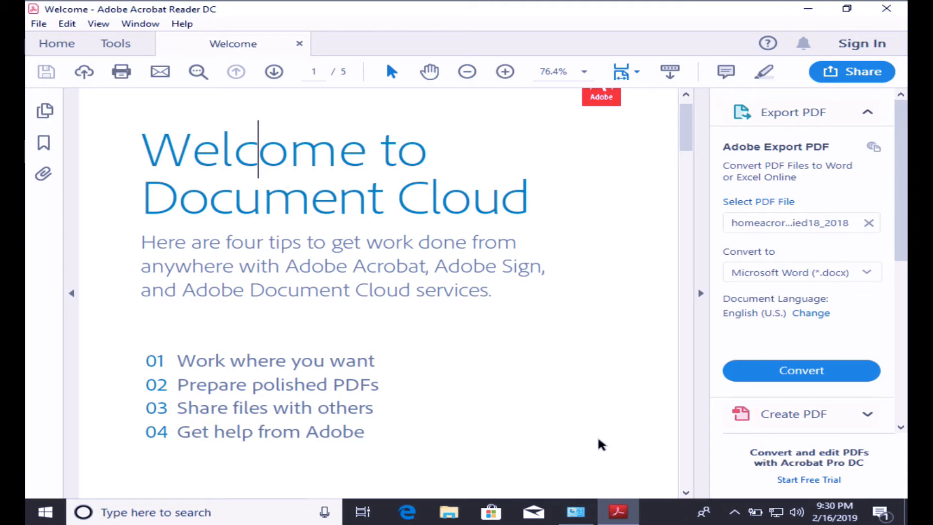
{"action": "left_click", "coordinate": [578, 513]}
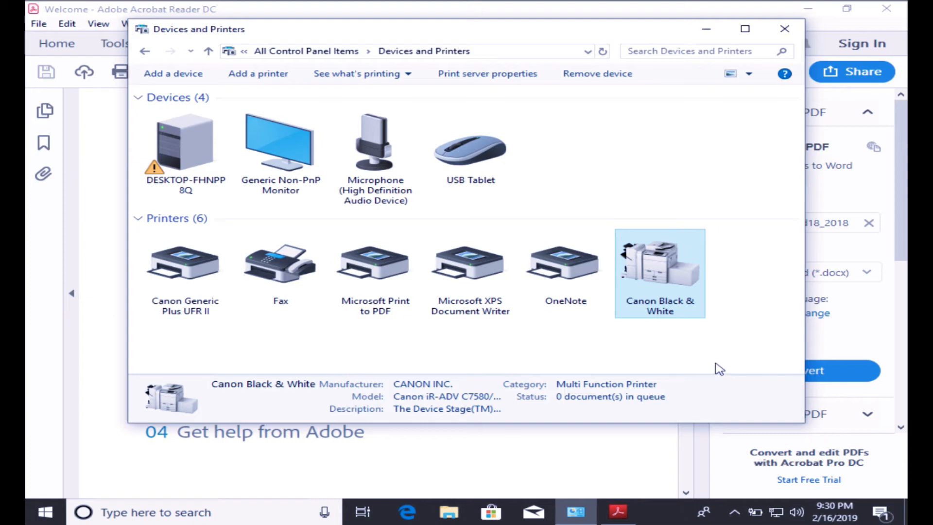
{"action": "right_click", "coordinate": [663, 290]}
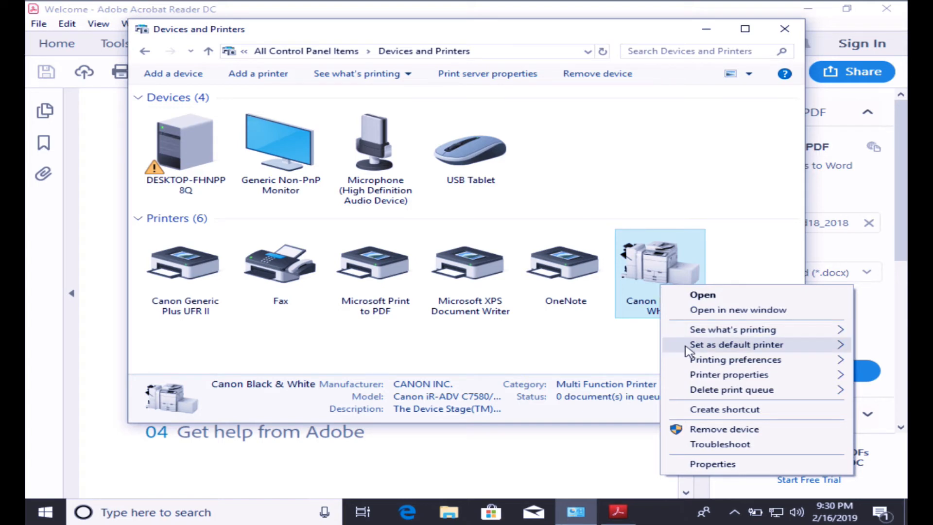
{"action": "mouse_move", "coordinate": [698, 348]}
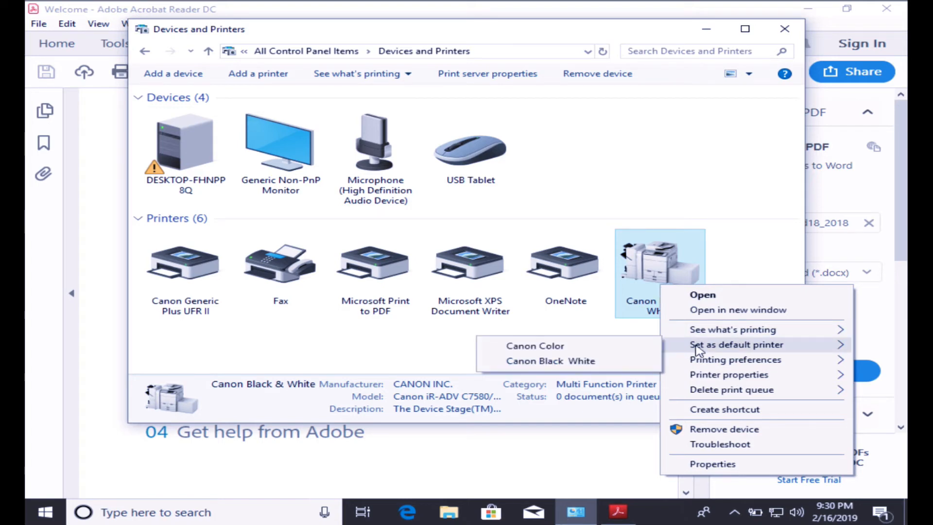
{"action": "left_click", "coordinate": [627, 366]}
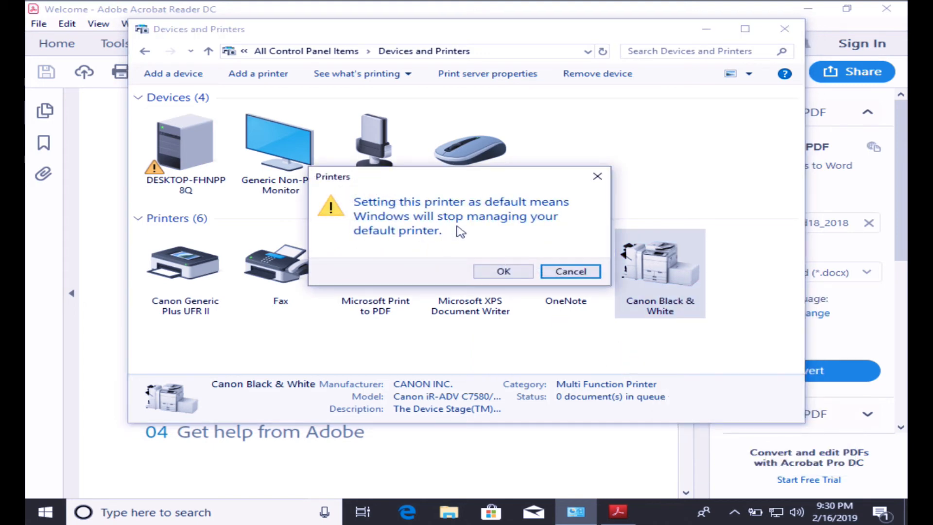
{"action": "left_click", "coordinate": [501, 274]}
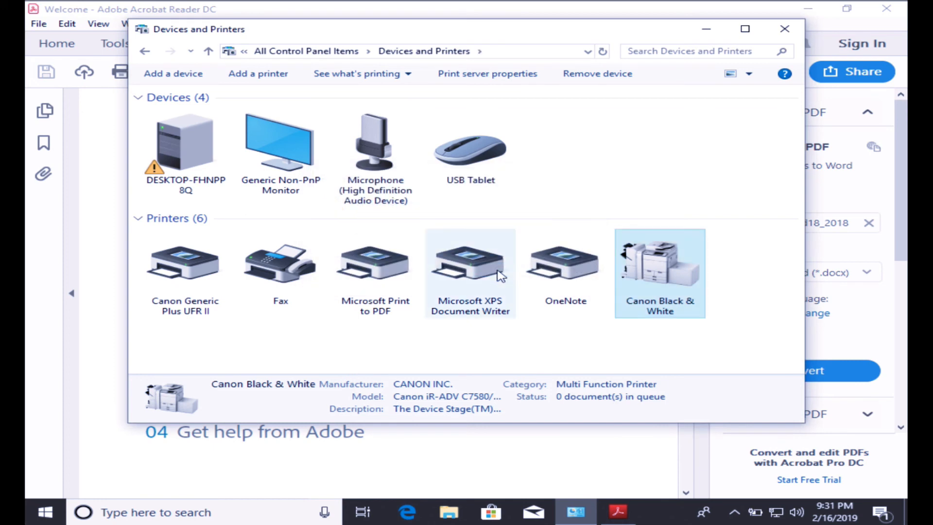